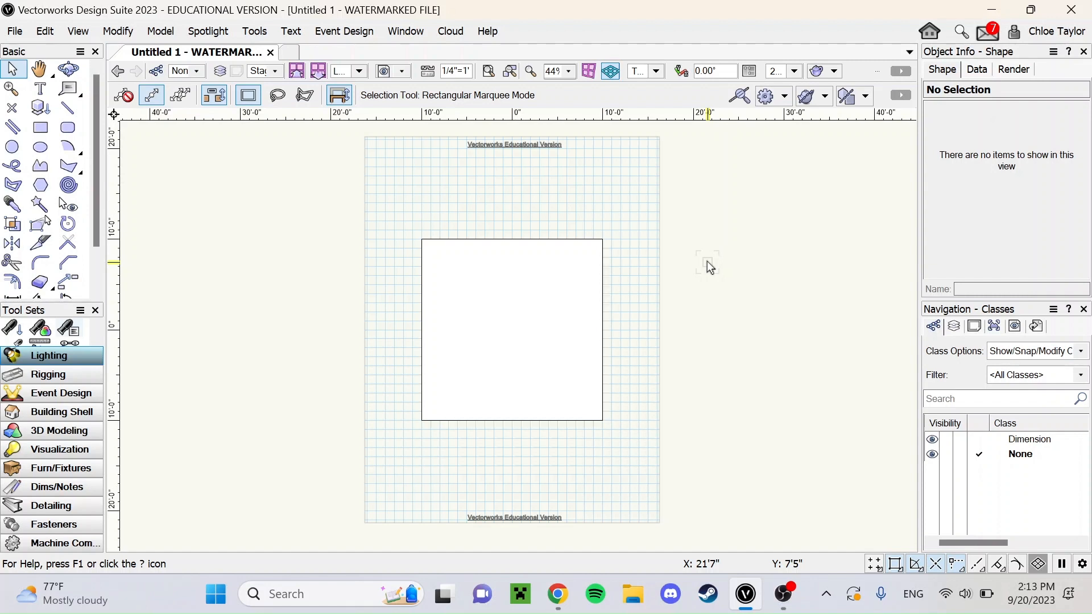
Switch to the Front view and draw a rectangle about 16'3" wide and 21'4" high from the page's upper-left corner to the origin
{"action": "mouse_move", "coordinate": [707, 261]}
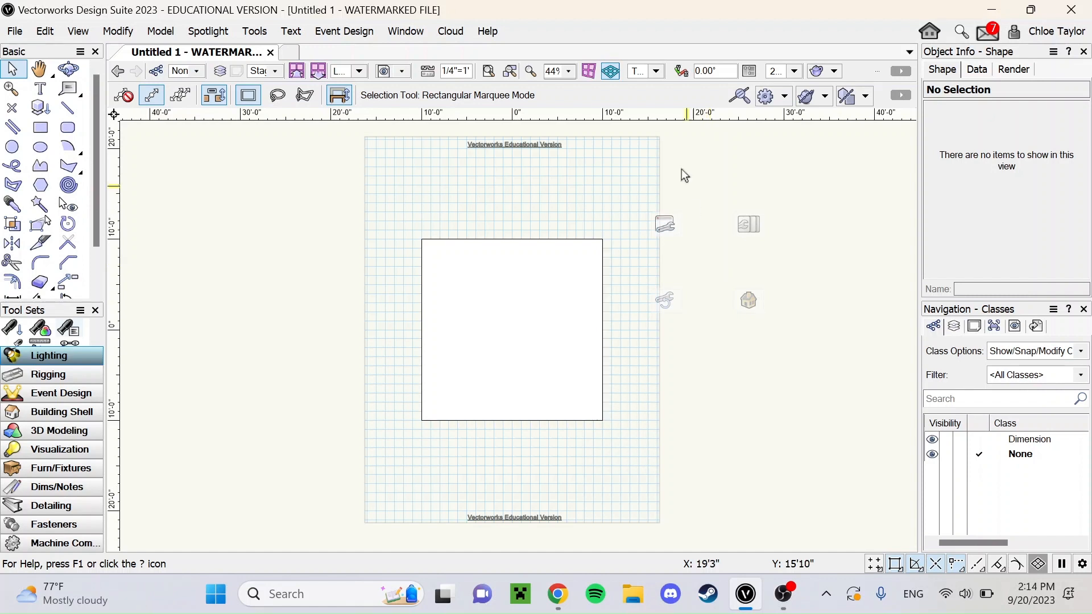
{"action": "left_click", "coordinate": [652, 81]}
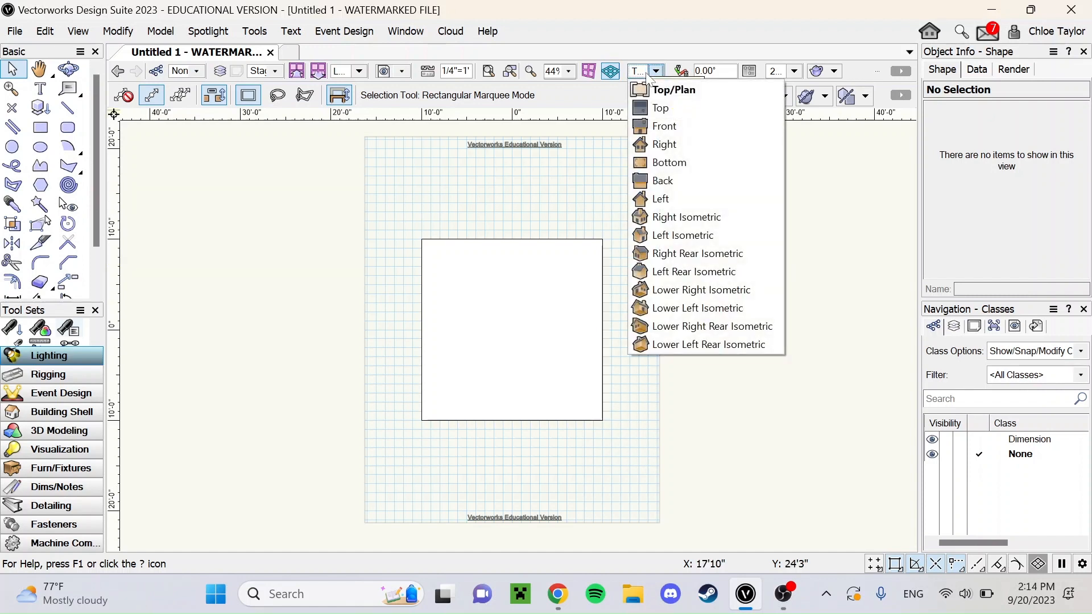
{"action": "left_click", "coordinate": [705, 126]}
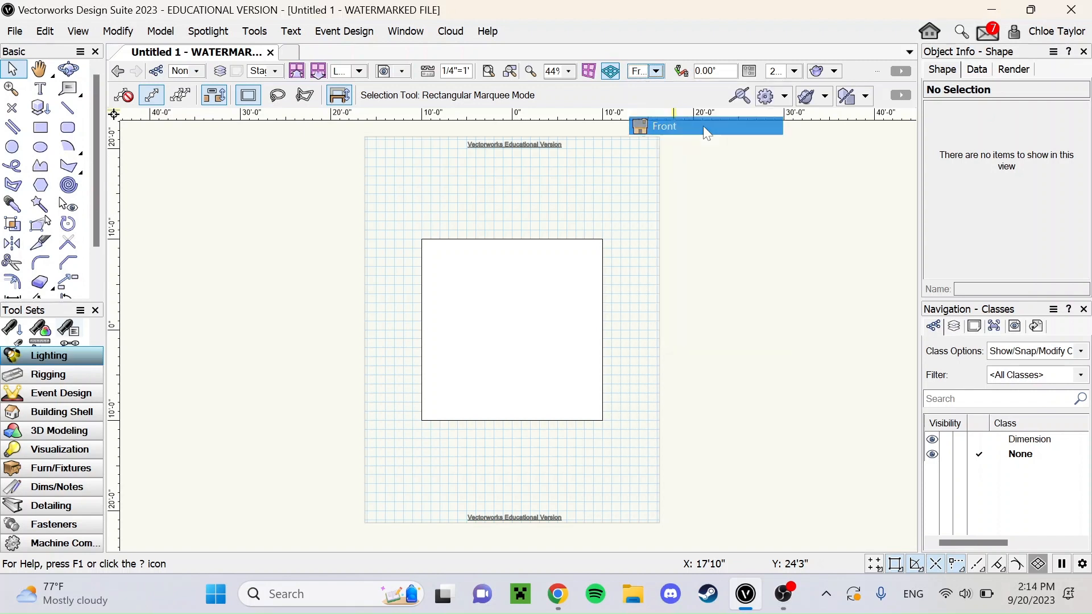
{"action": "left_click", "coordinate": [40, 128]}
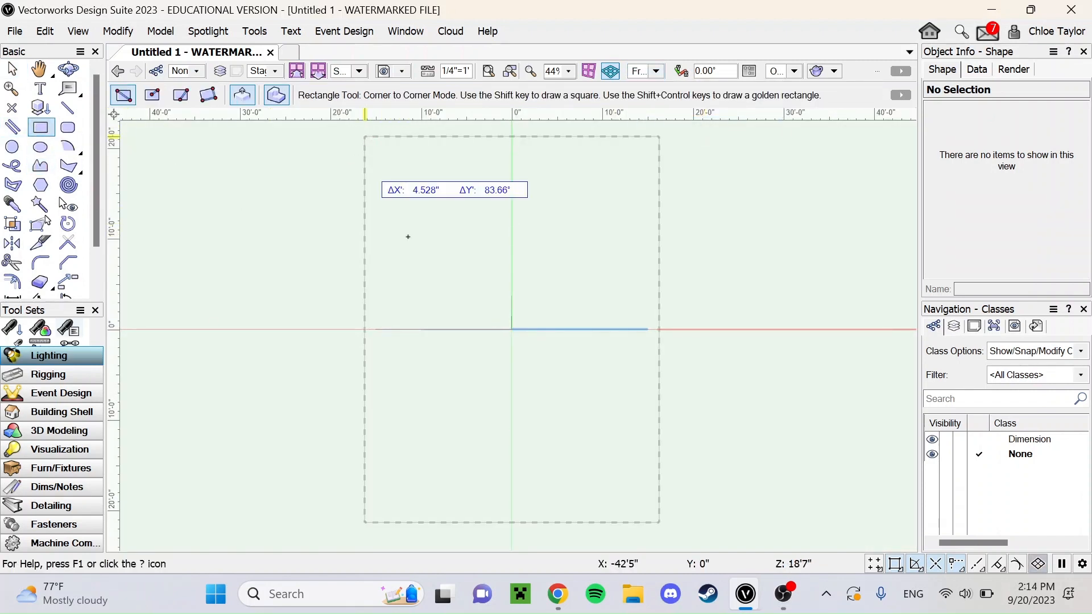
{"action": "left_click", "coordinate": [364, 136]}
{"action": "left_click", "coordinate": [511, 329]}
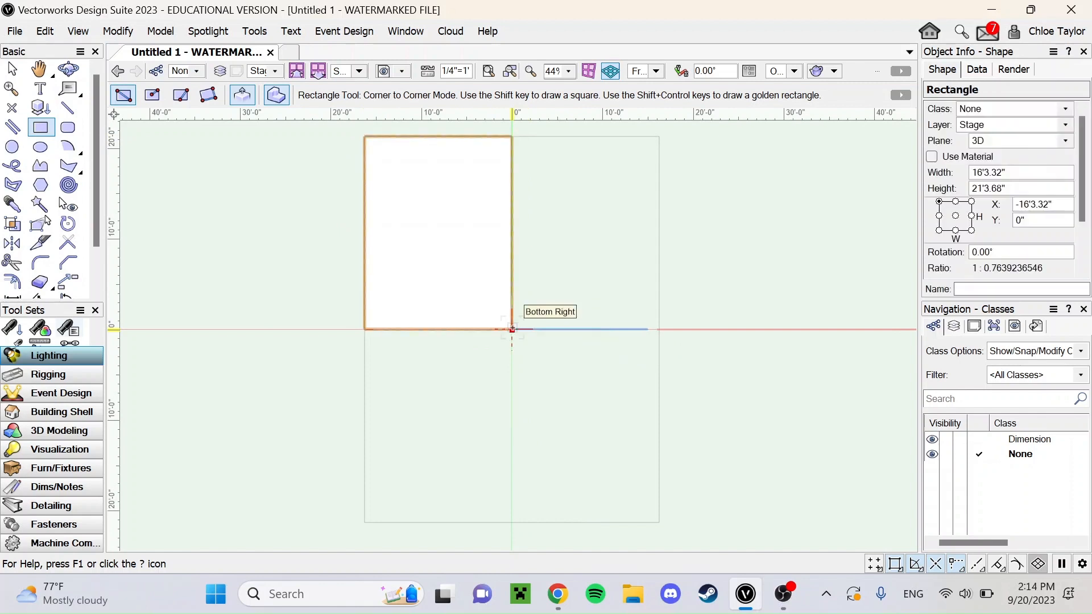
Set both the width and the height of the rectangle to 20'
{"action": "left_click", "coordinate": [38, 71]}
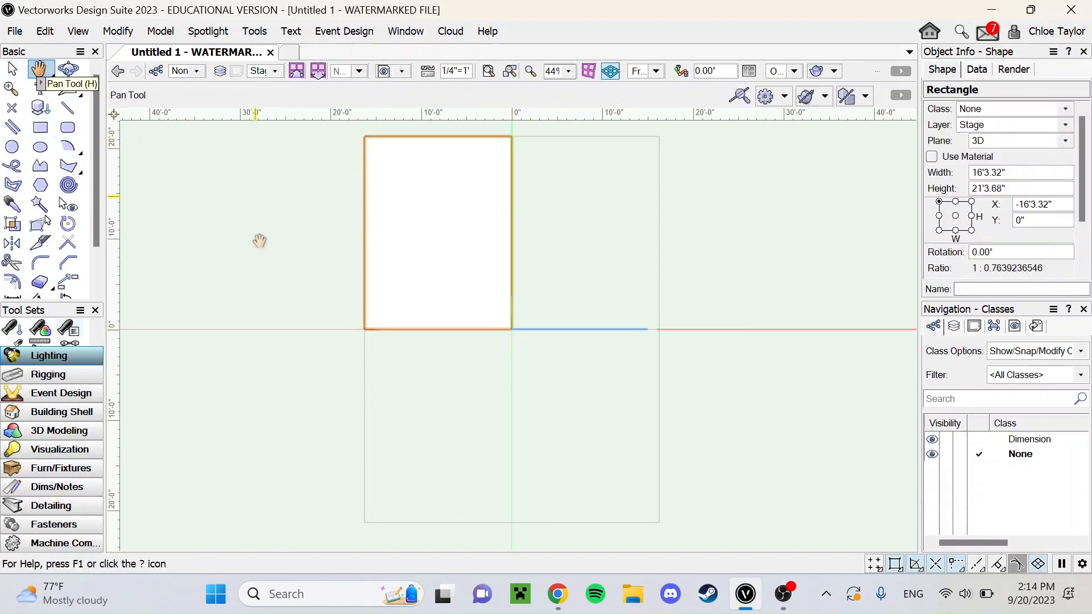
{"action": "left_click_drag", "start_coordinate": [254, 239], "coordinate": [246, 289]}
{"action": "left_click", "coordinate": [1011, 174]}
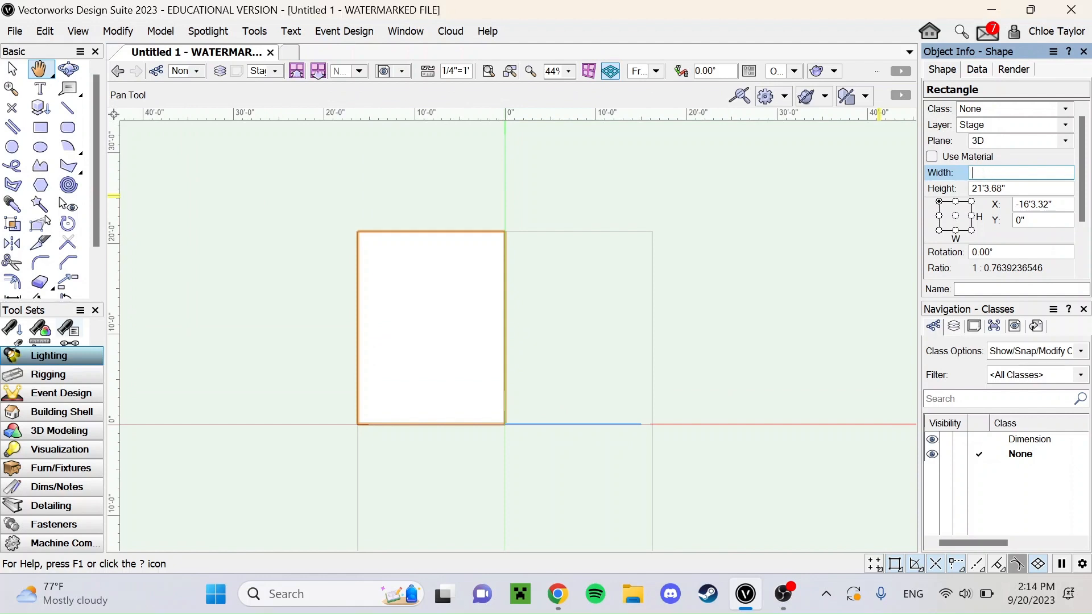
{"action": "type", "text": "20'"}
{"action": "key", "text": "Return"}
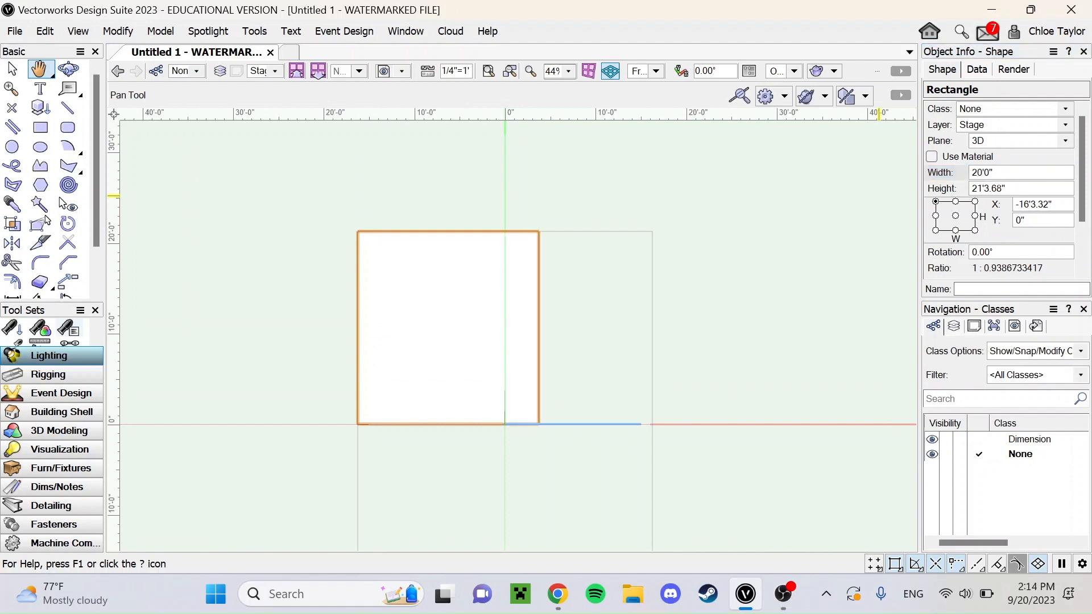
{"action": "left_click", "coordinate": [1017, 190]}
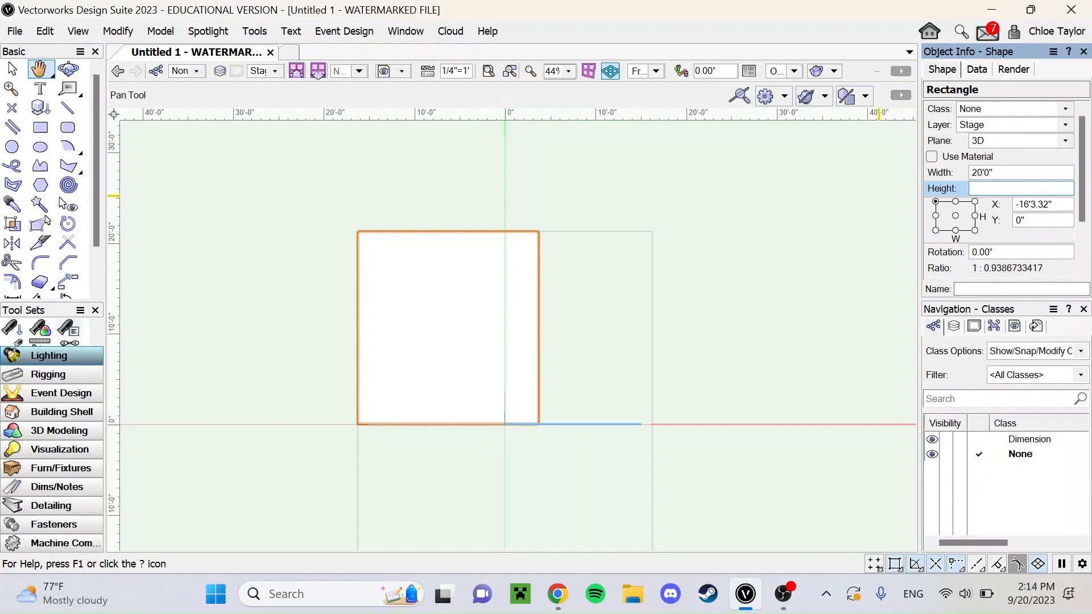
{"action": "key", "text": "Return"}
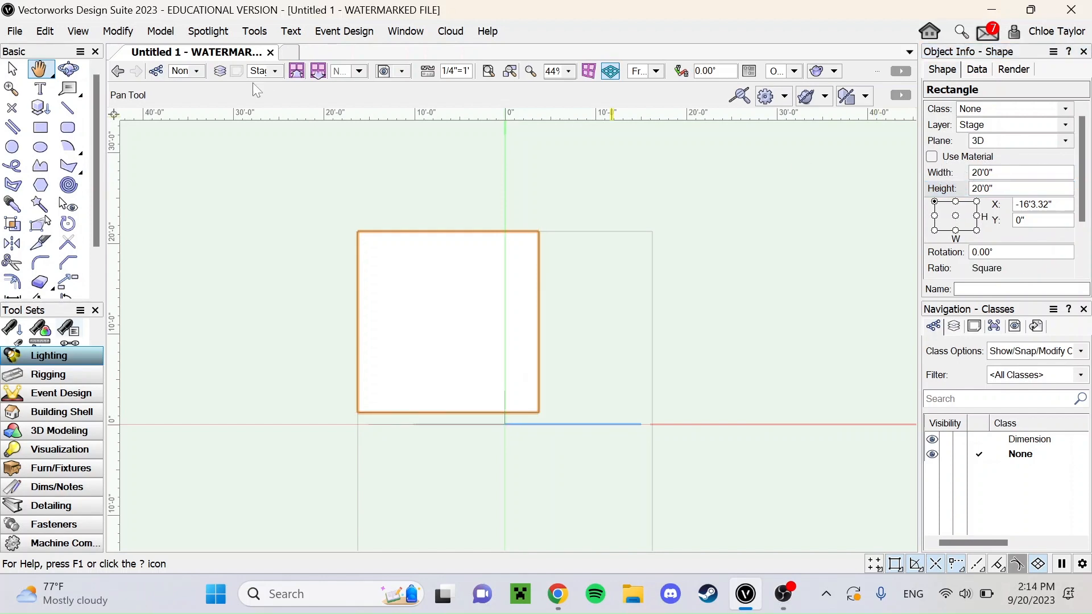
Draw a second, taller rectangle about 22'5" wide and 31' high, overlapping the square's right edge and ending on the horizontal axis
{"action": "left_click", "coordinate": [40, 129]}
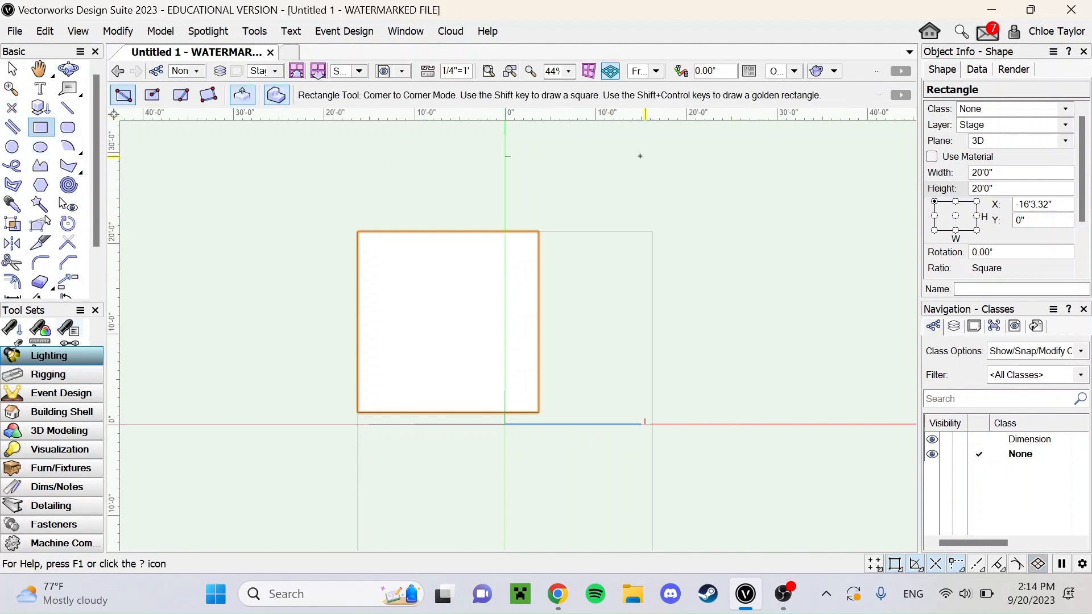
{"action": "left_click", "coordinate": [531, 142]}
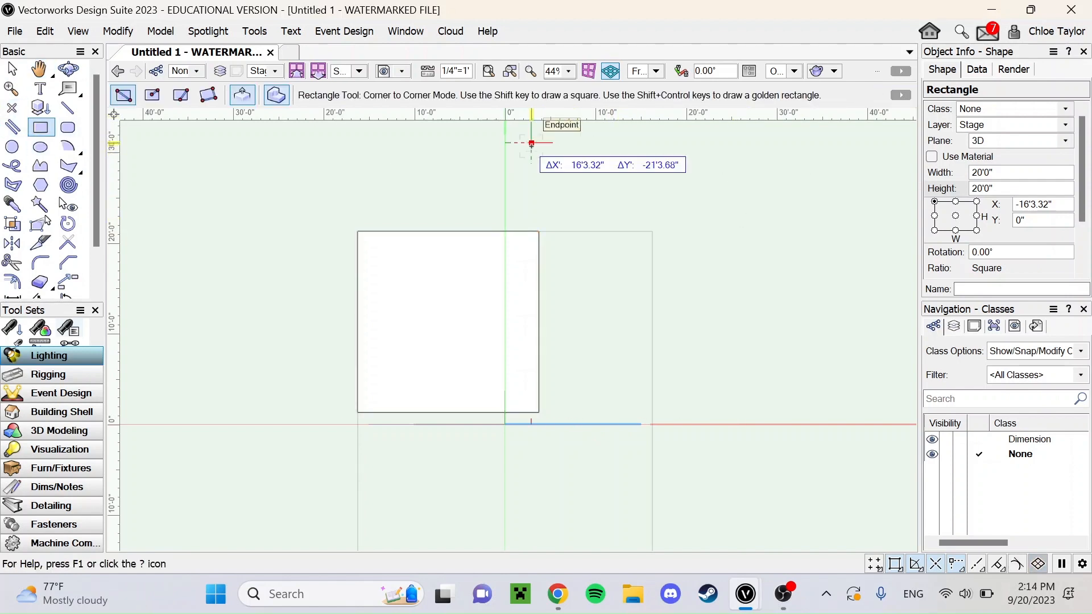
{"action": "left_click", "coordinate": [734, 423]}
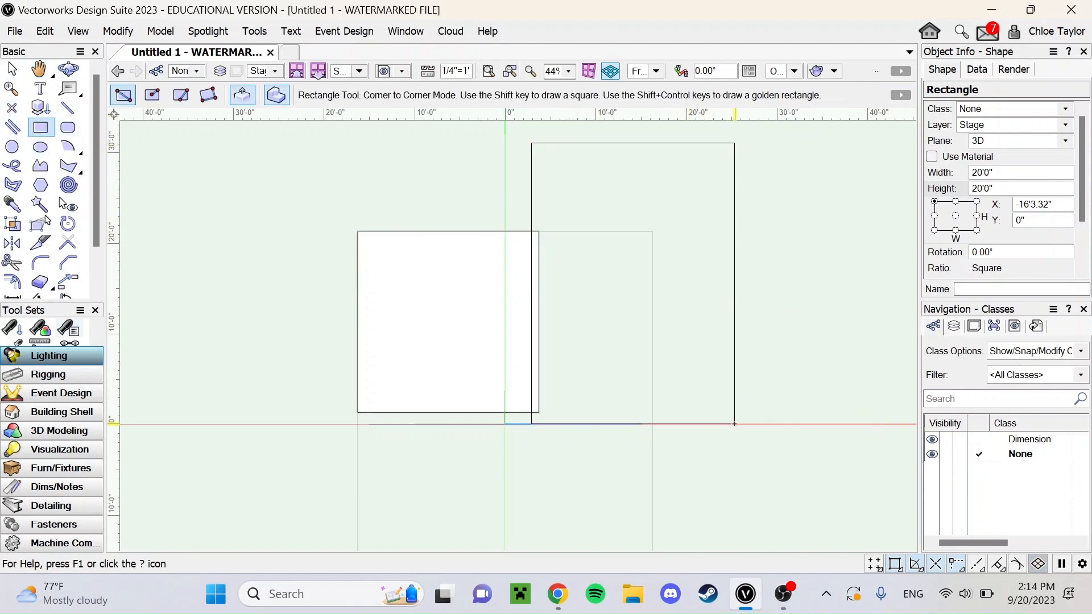
{"action": "key", "text": "x"}
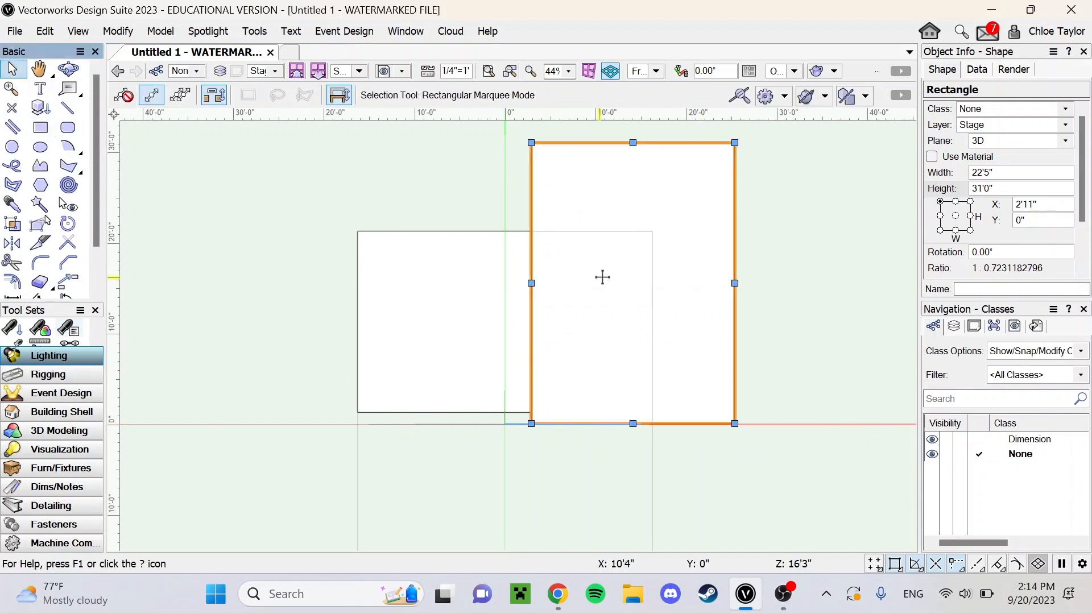
Nudge the tall rectangle to the right in small increments until its left edge lines up with the square's right edge
{"action": "key", "text": "shift+Right"}
{"action": "key", "text": "shift+Right"}
{"action": "key", "text": "shift+Right"}
{"action": "key", "text": "shift+Right"}
{"action": "key", "text": "shift+Right"}
{"action": "key", "text": "shift+Right"}
{"action": "key", "text": "shift+Right"}
{"action": "key", "text": "shift+Right"}
{"action": "key", "text": "shift+Right"}
{"action": "key", "text": "shift+Right"}
{"action": "key", "text": "shift+Right"}
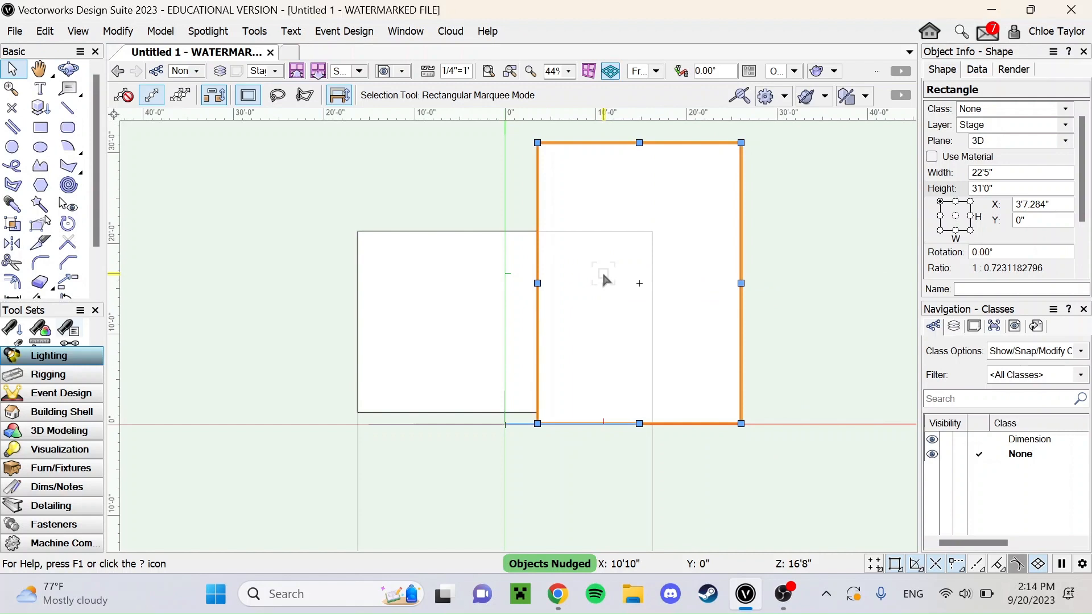
{"action": "key", "text": "shift+Right"}
{"action": "key", "text": "shift+Right"}
{"action": "key", "text": "shift+Right"}
{"action": "key", "text": "shift+Right"}
{"action": "key", "text": "shift+Right"}
{"action": "key", "text": "shift+Right"}
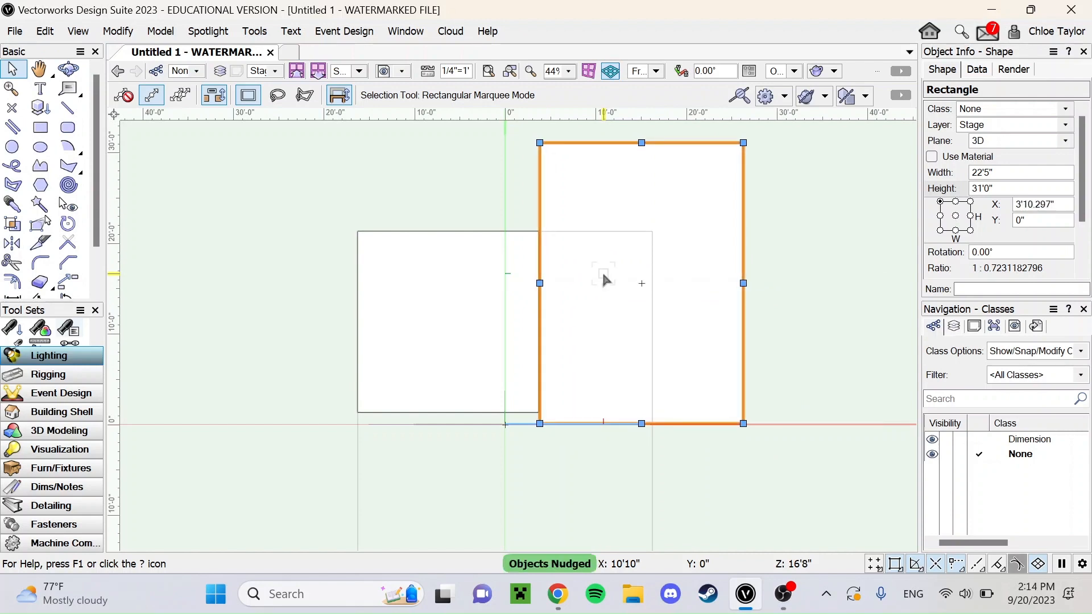
{"action": "key", "text": "shift+Left"}
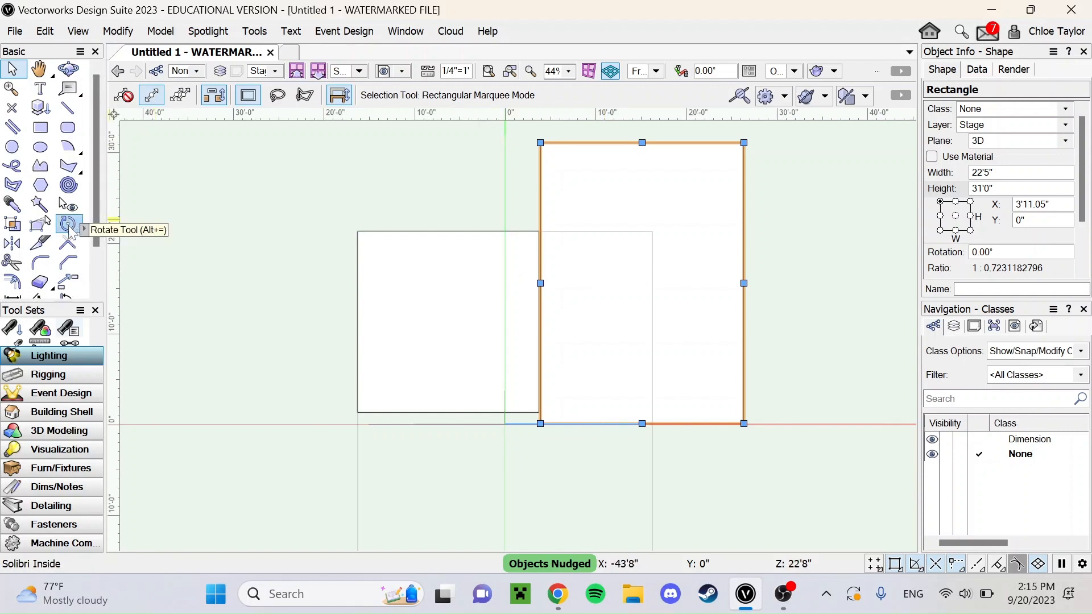
Try to rotate the tall rectangle about its centre, and undo the rotation
{"action": "left_click", "coordinate": [69, 225]}
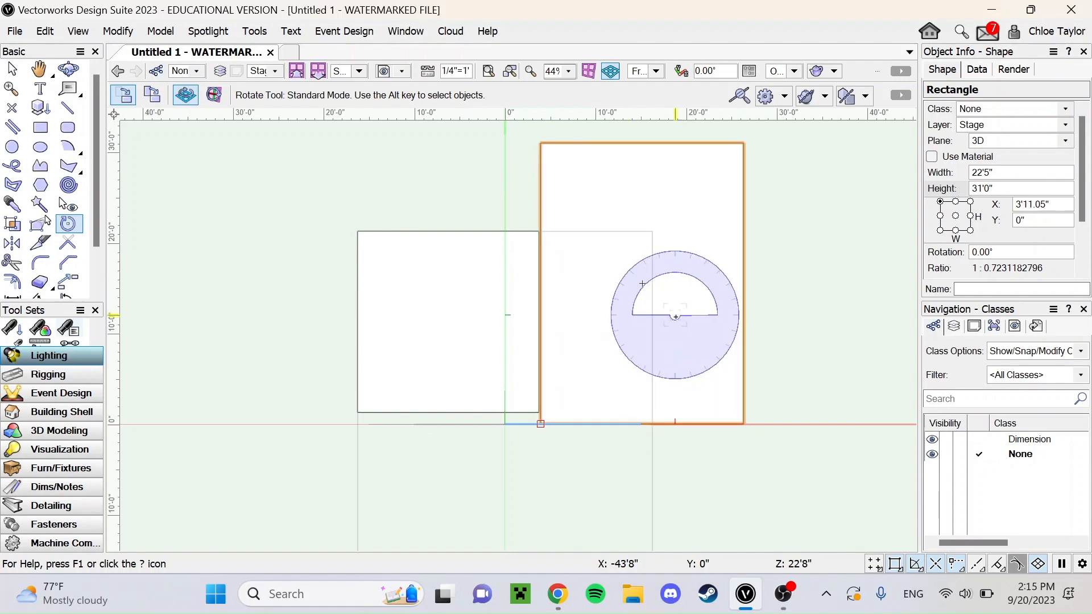
{"action": "left_click", "coordinate": [642, 283]}
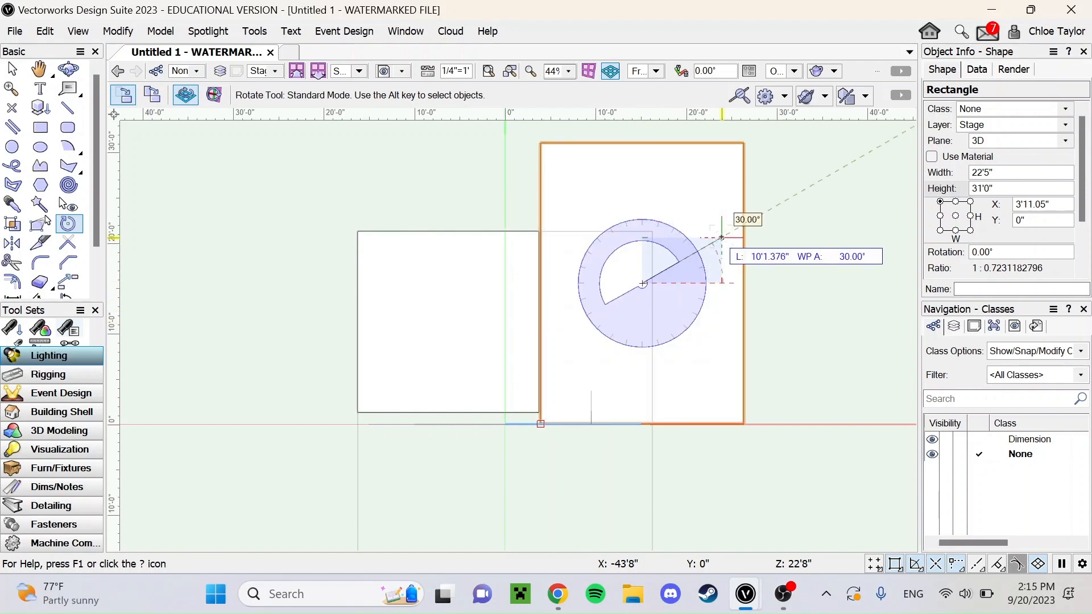
{"action": "left_click", "coordinate": [730, 218]}
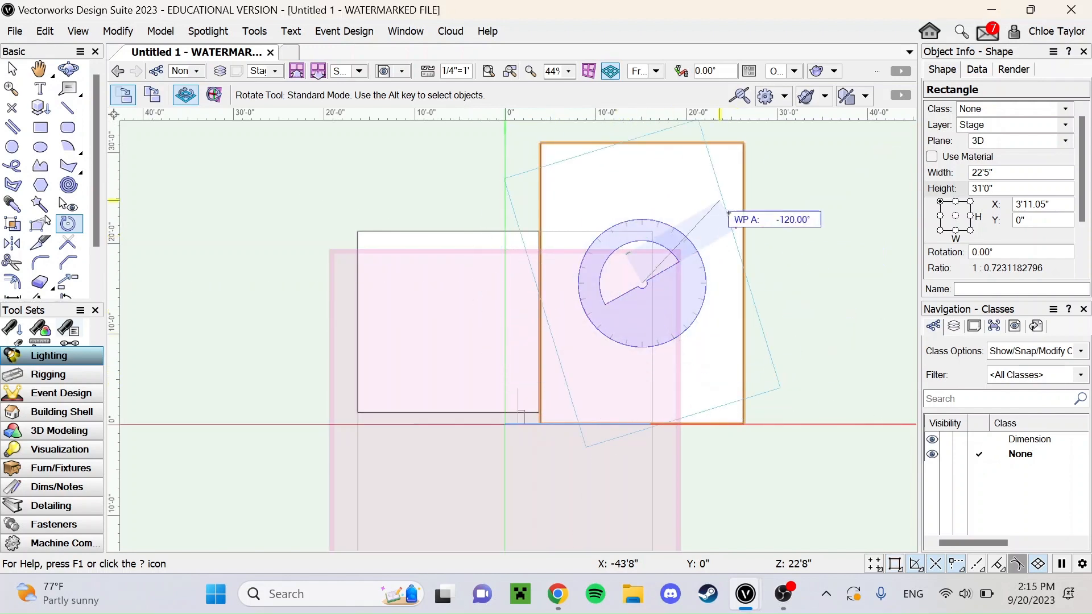
{"action": "left_click", "coordinate": [653, 303]}
{"action": "key", "text": "ctrl+z"}
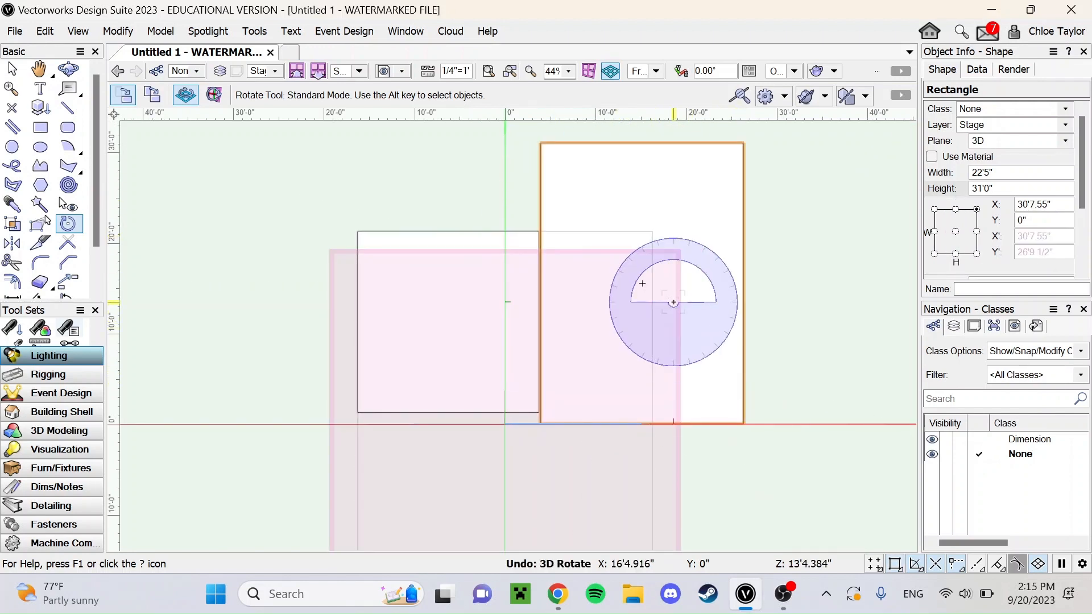
{"action": "left_click", "coordinate": [540, 424]}
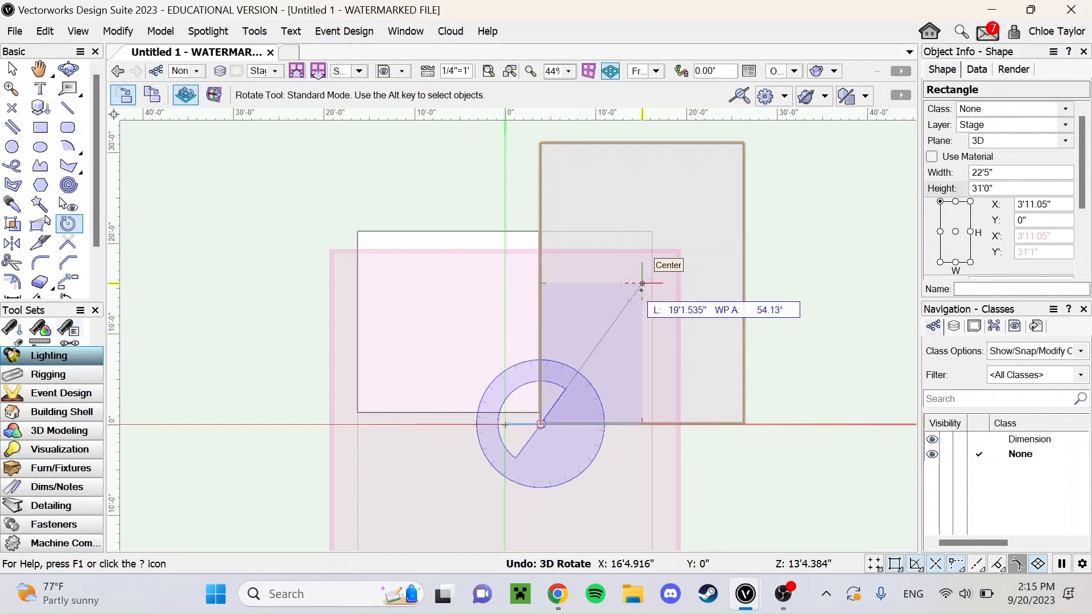
{"action": "left_click", "coordinate": [671, 294]}
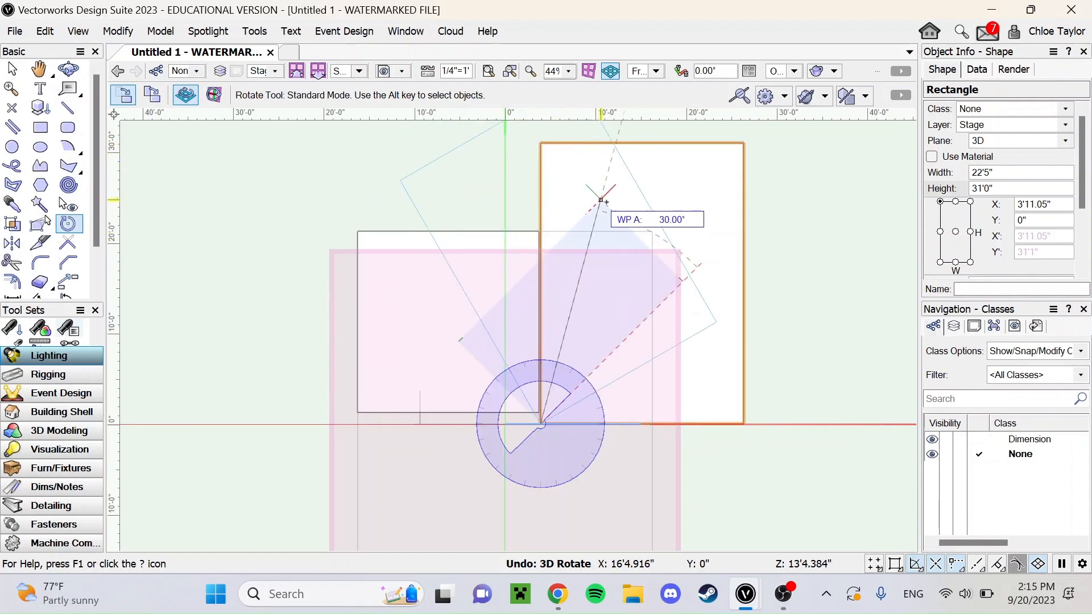
{"action": "left_click", "coordinate": [659, 305]}
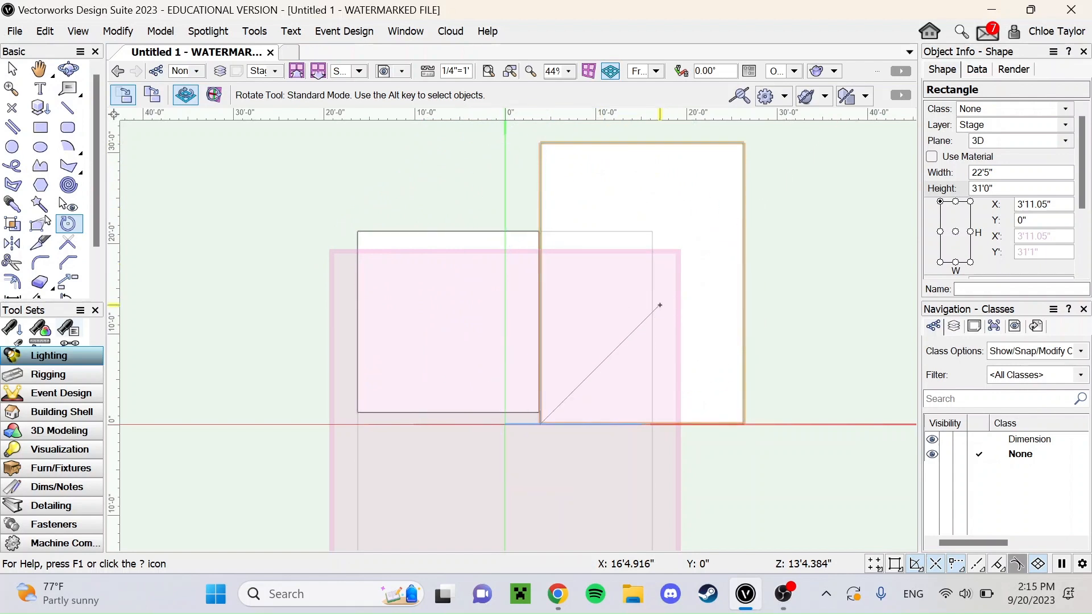
{"action": "left_click", "coordinate": [12, 69]}
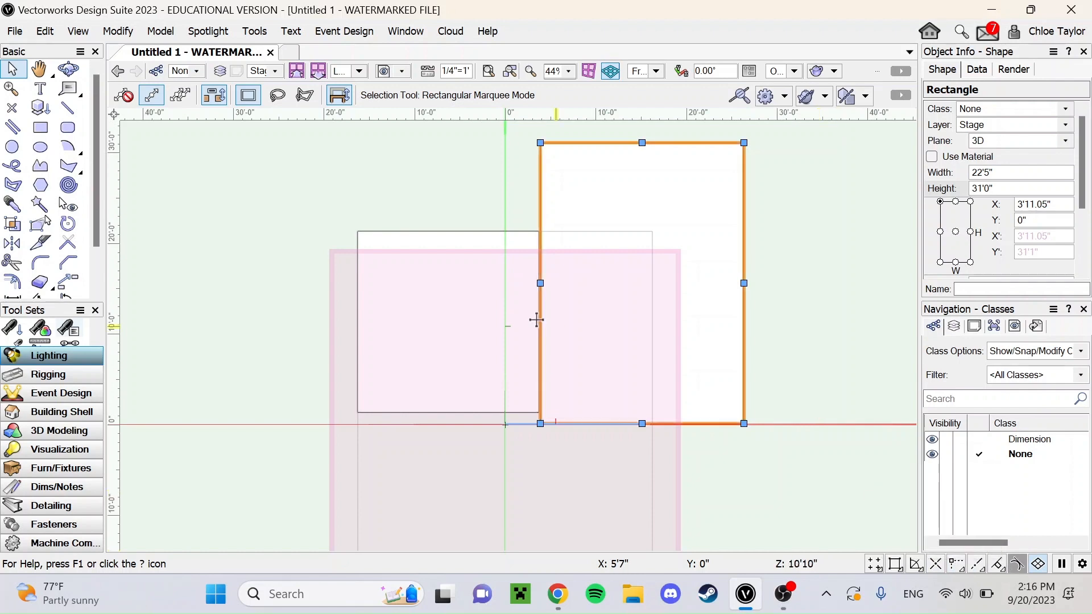
Rotate the tall rectangle counterclockwise about its lower-left corner so that its long edge cuts diagonally across the square
{"action": "left_click", "coordinate": [68, 224]}
{"action": "left_click", "coordinate": [540, 424]}
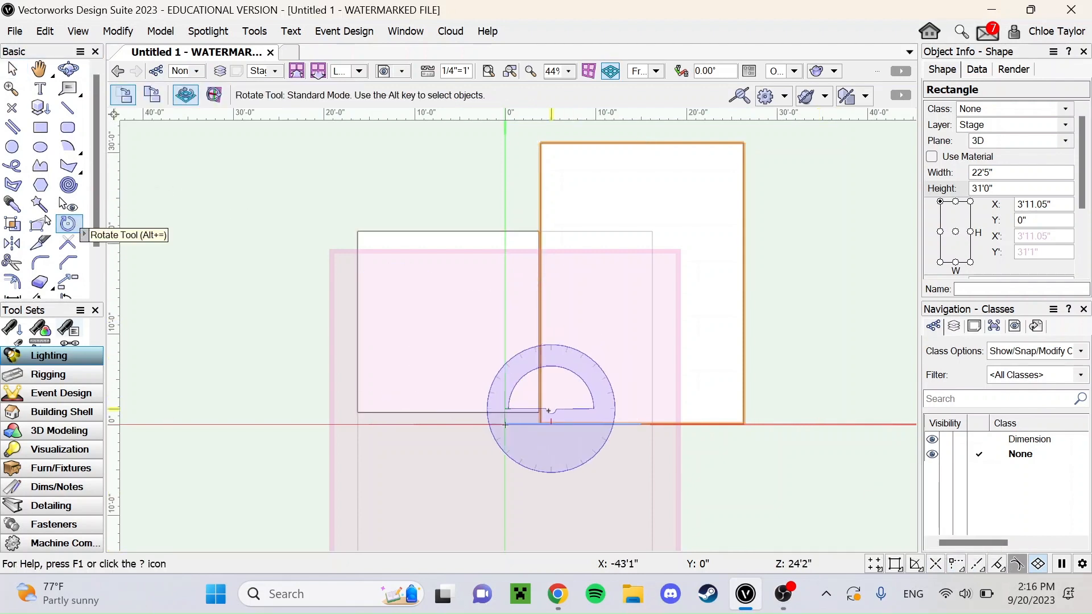
{"action": "left_click", "coordinate": [540, 424]}
{"action": "left_click", "coordinate": [645, 329]}
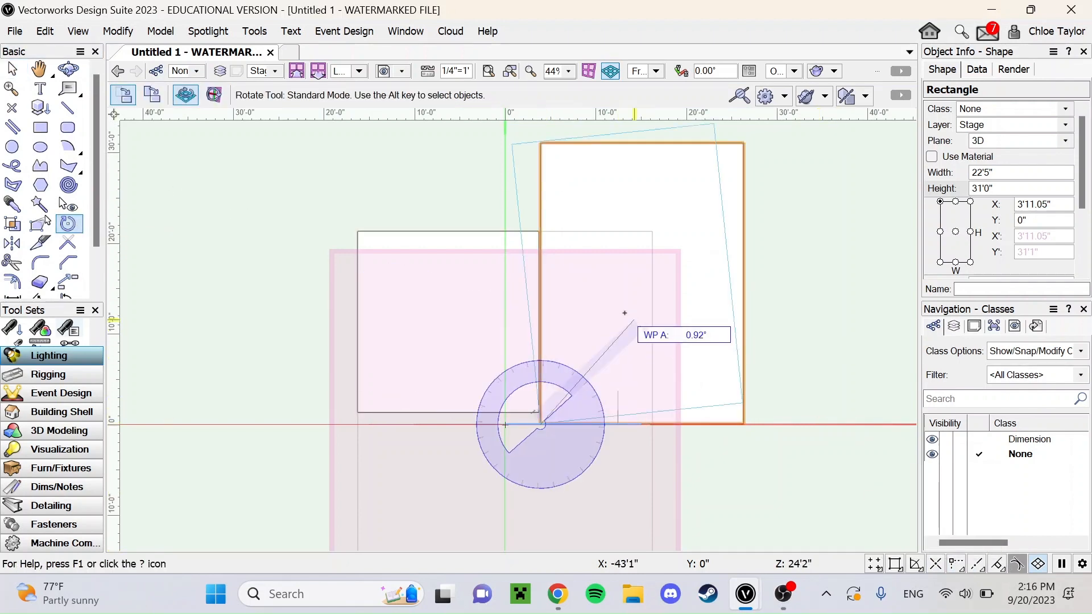
{"action": "left_click", "coordinate": [550, 284]}
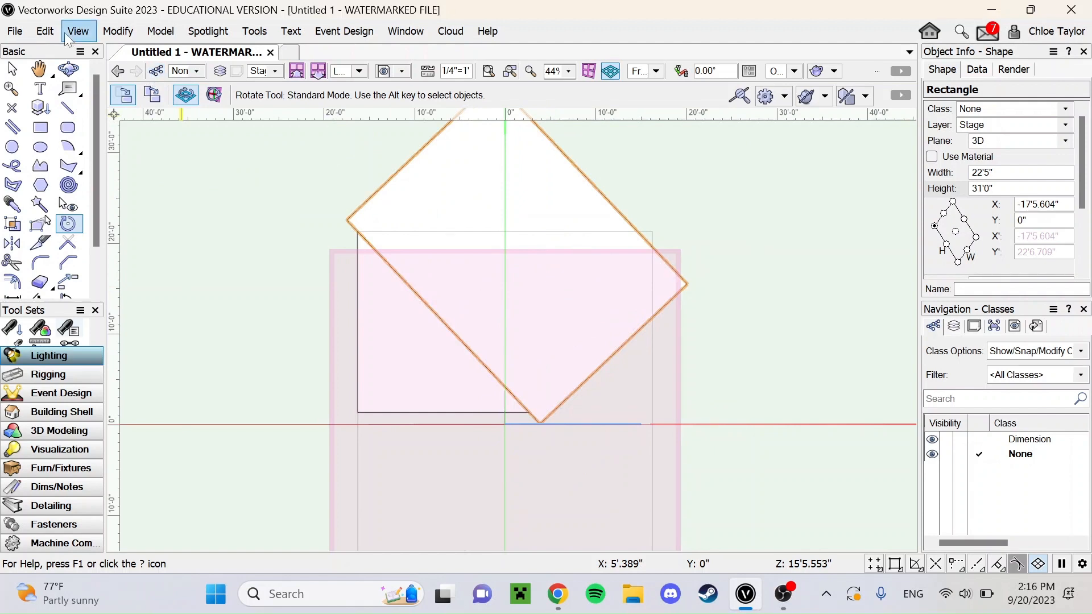
Clip the square's surface with the rotated rectangle, and delete the rotated rectangle
{"action": "left_click", "coordinate": [11, 69]}
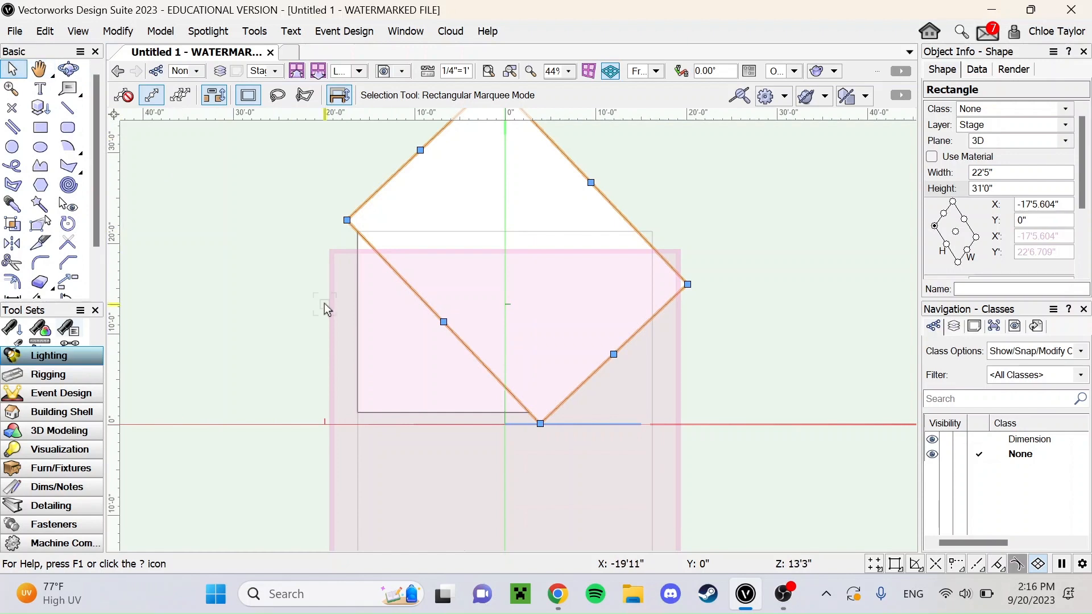
{"action": "left_click", "coordinate": [382, 324], "text": "shift"}
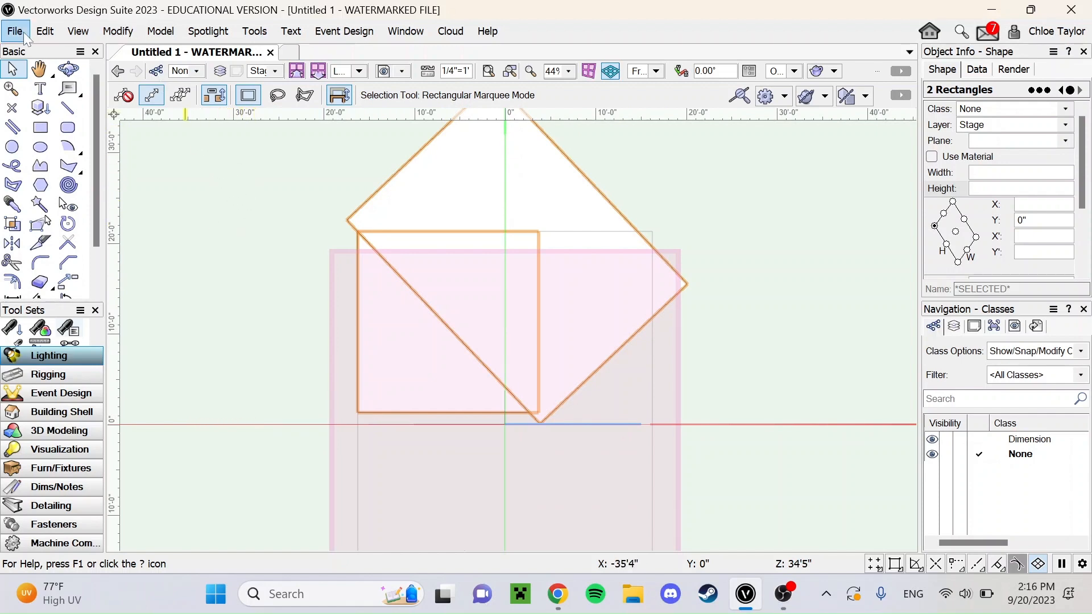
{"action": "left_click", "coordinate": [119, 34]}
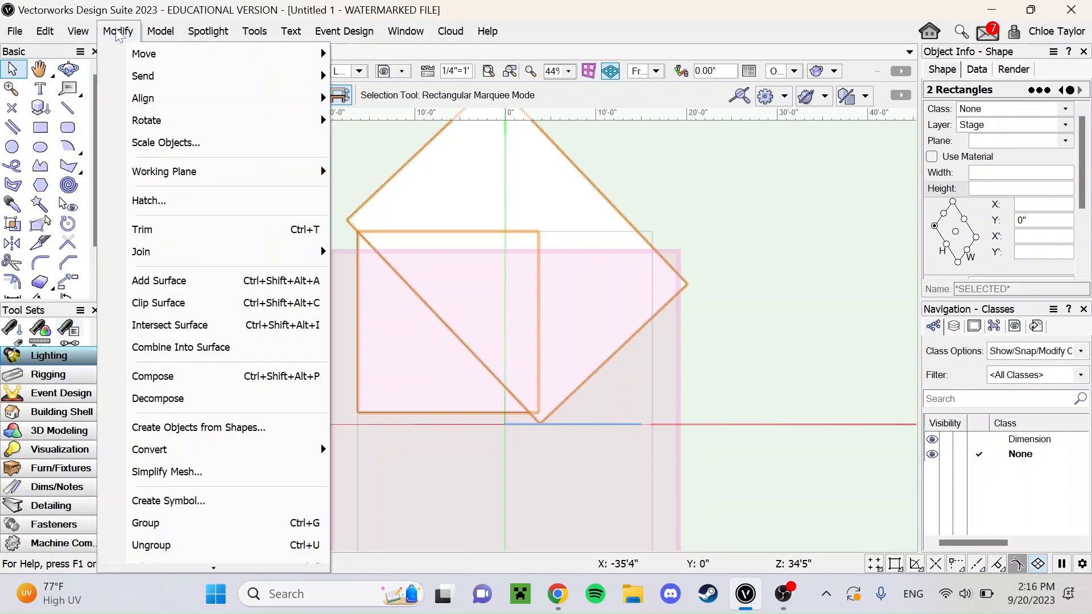
{"action": "left_click", "coordinate": [149, 304]}
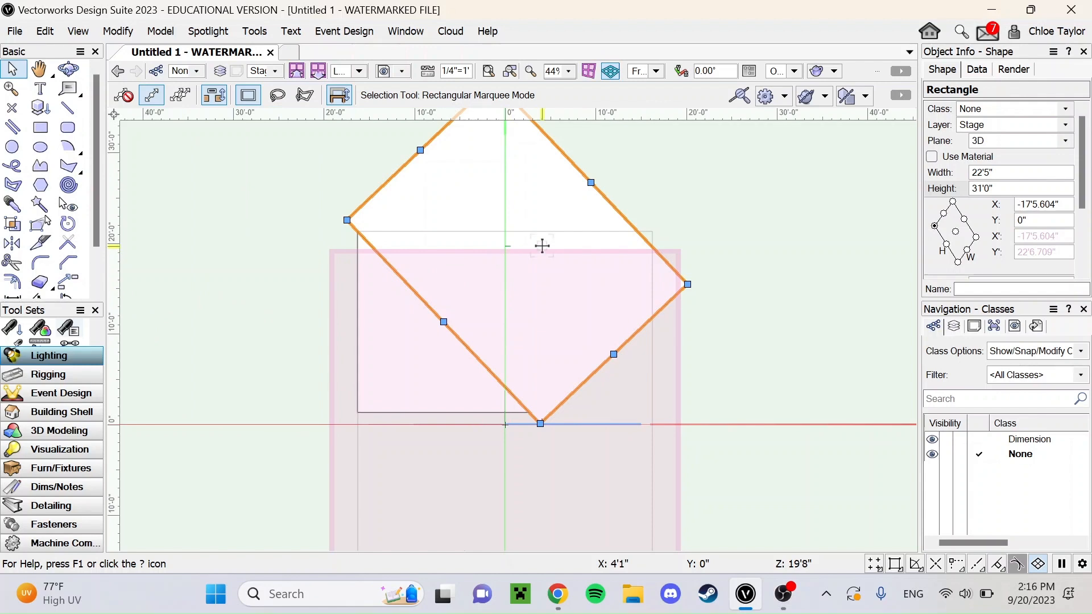
{"action": "left_click_drag", "start_coordinate": [531, 231], "coordinate": [704, 236]}
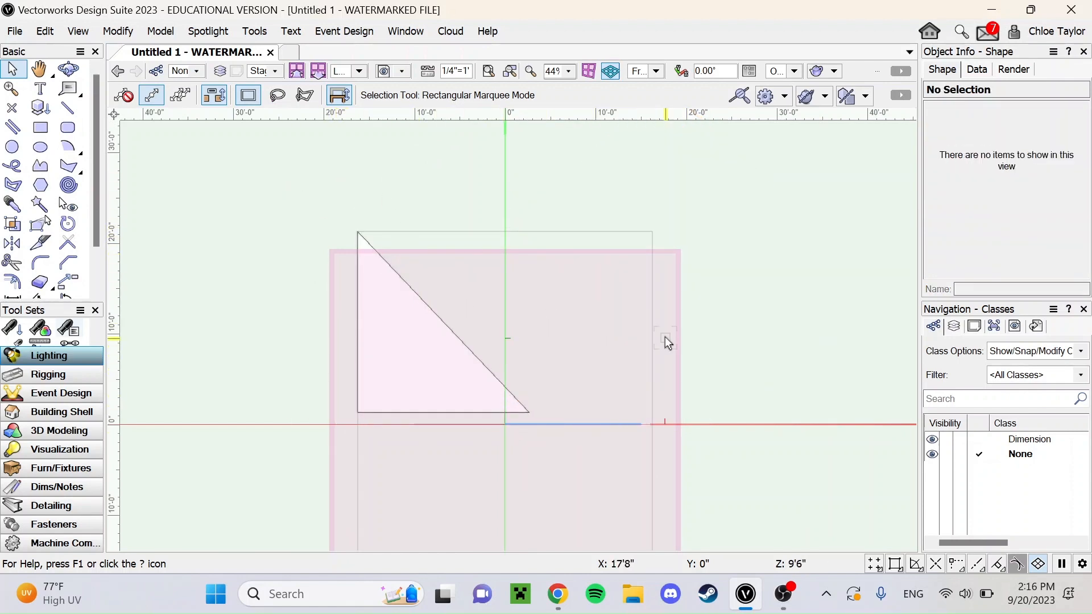
{"action": "key", "text": "Delete"}
Extrude the triangular polygon by 1'
{"action": "left_click", "coordinate": [402, 342]}
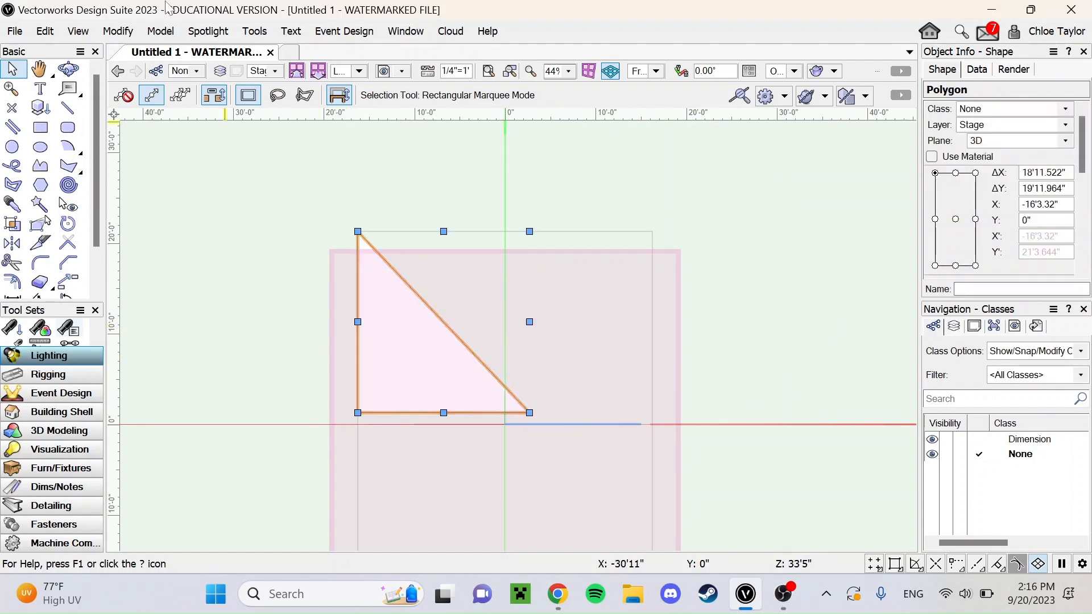
{"action": "left_click", "coordinate": [170, 31]}
{"action": "left_click", "coordinate": [210, 150]}
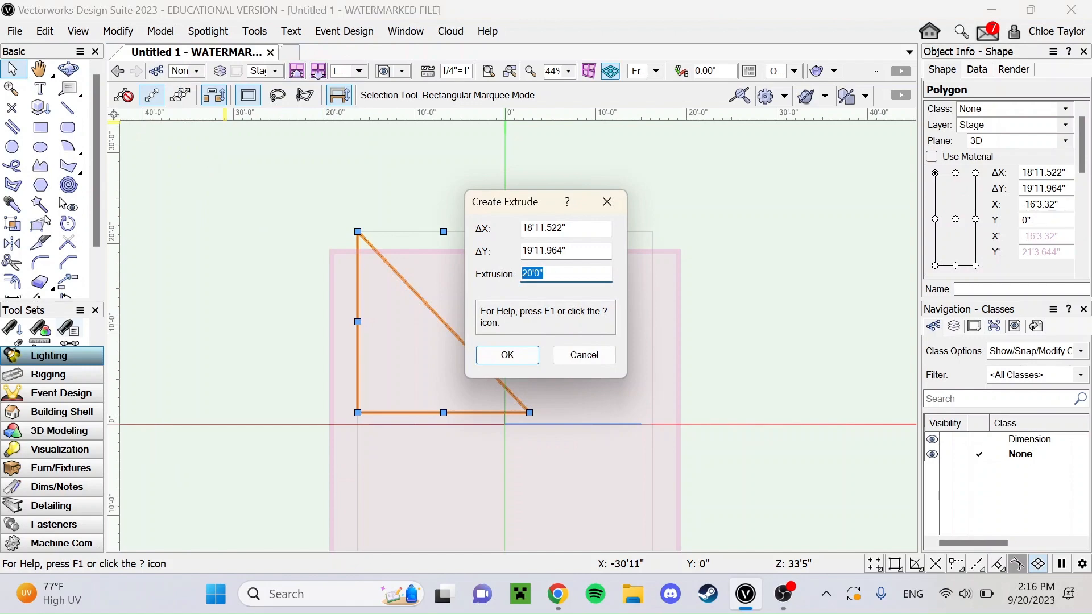
{"action": "type", "text": "1'"}
{"action": "key", "text": "Return"}
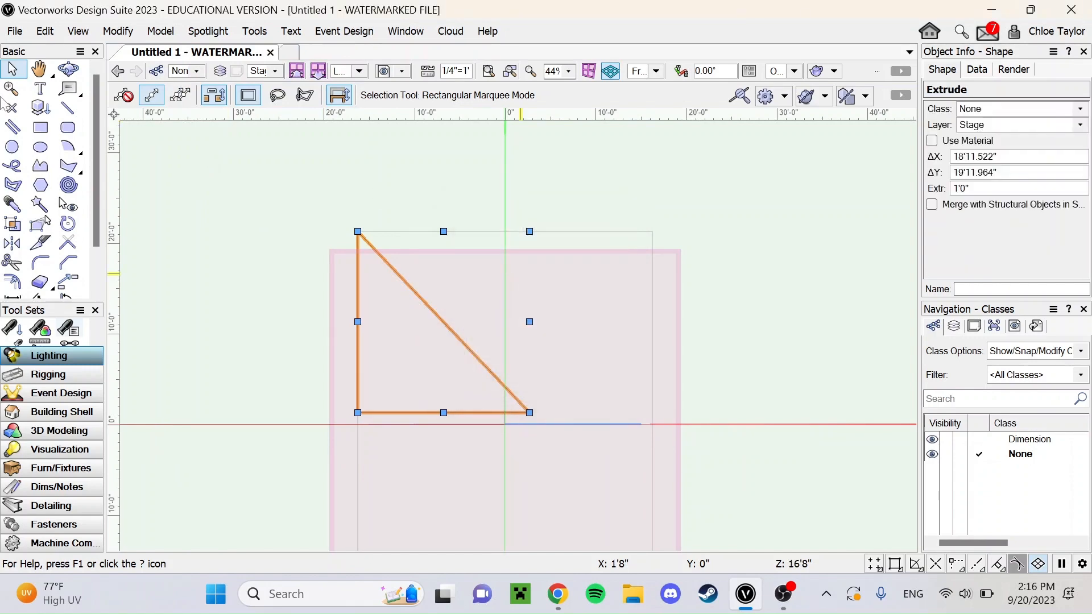
Orbit slightly around the extruded triangle to inspect its depth, and return to the Front view
{"action": "left_click", "coordinate": [69, 69]}
{"action": "mouse_move", "coordinate": [267, 318]}
{"action": "left_mouse_down"}
{"action": "mouse_move", "coordinate": [459, 347]}
{"action": "mouse_move", "coordinate": [568, 315]}
{"action": "mouse_move", "coordinate": [185, 300]}
{"action": "mouse_move", "coordinate": [274, 341]}
{"action": "mouse_move", "coordinate": [245, 310]}
{"action": "left_mouse_up"}
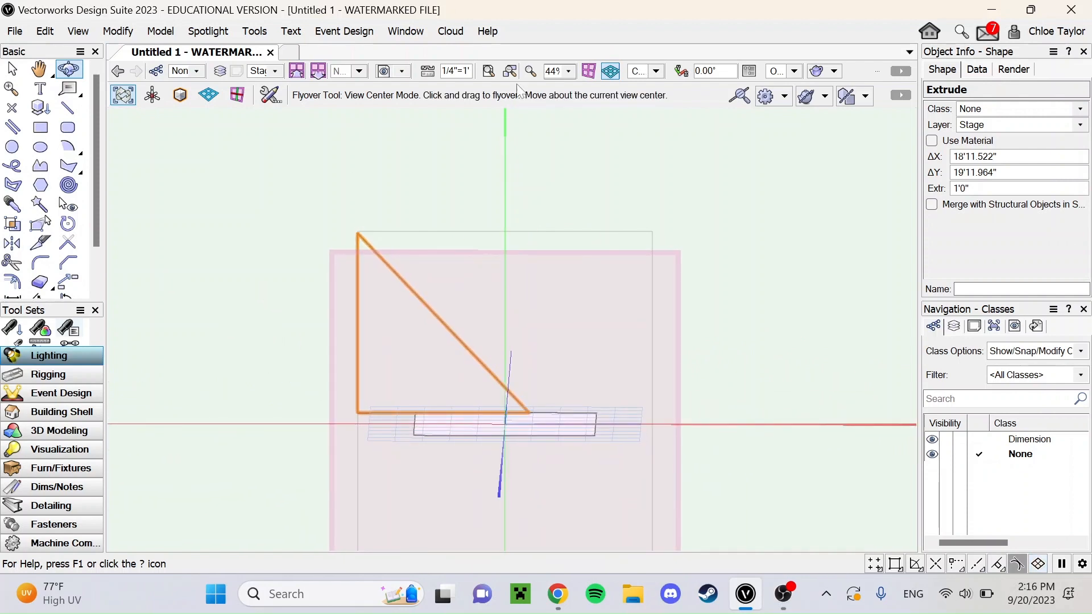
{"action": "left_click", "coordinate": [644, 73]}
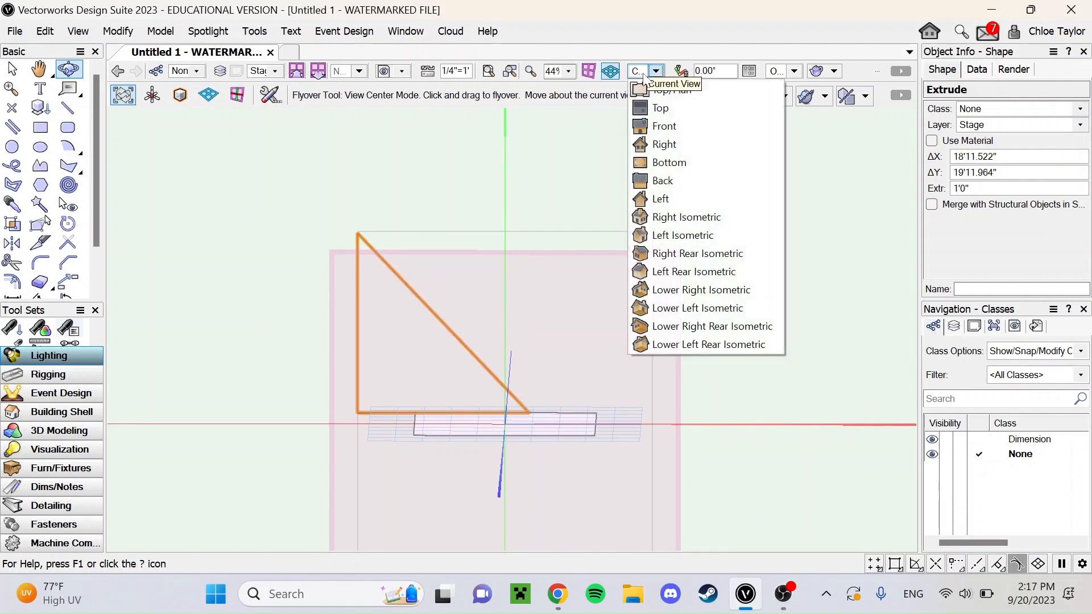
{"action": "left_click", "coordinate": [673, 126]}
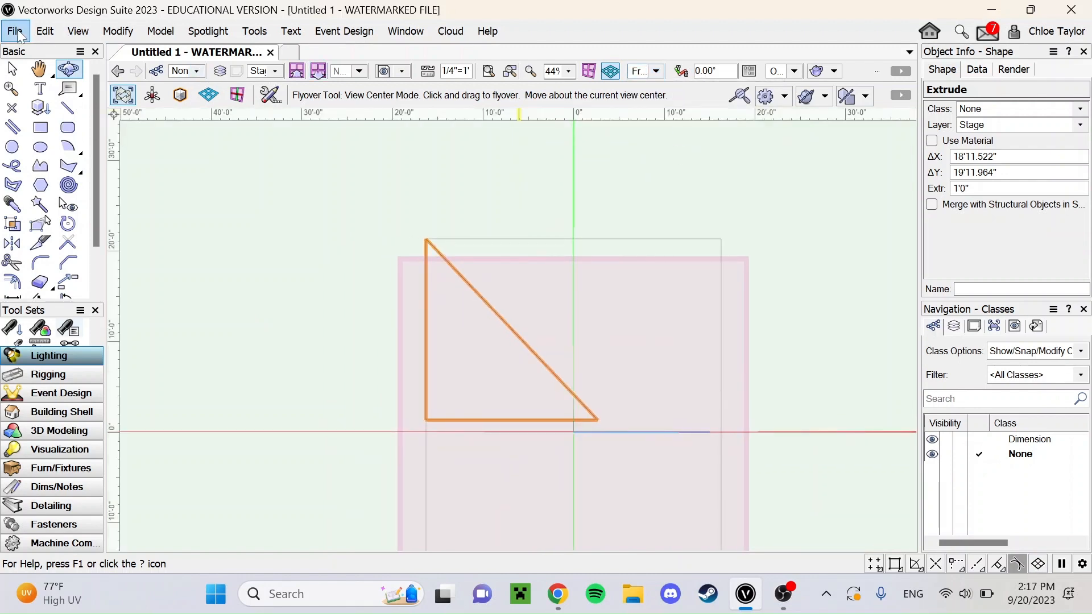
Draw a rectangle about 12'11" by 11'6" right of the triangle, and a tall one about 7'2" by 21'1" beside it
{"action": "left_click", "coordinate": [40, 127]}
{"action": "left_click", "coordinate": [602, 232]}
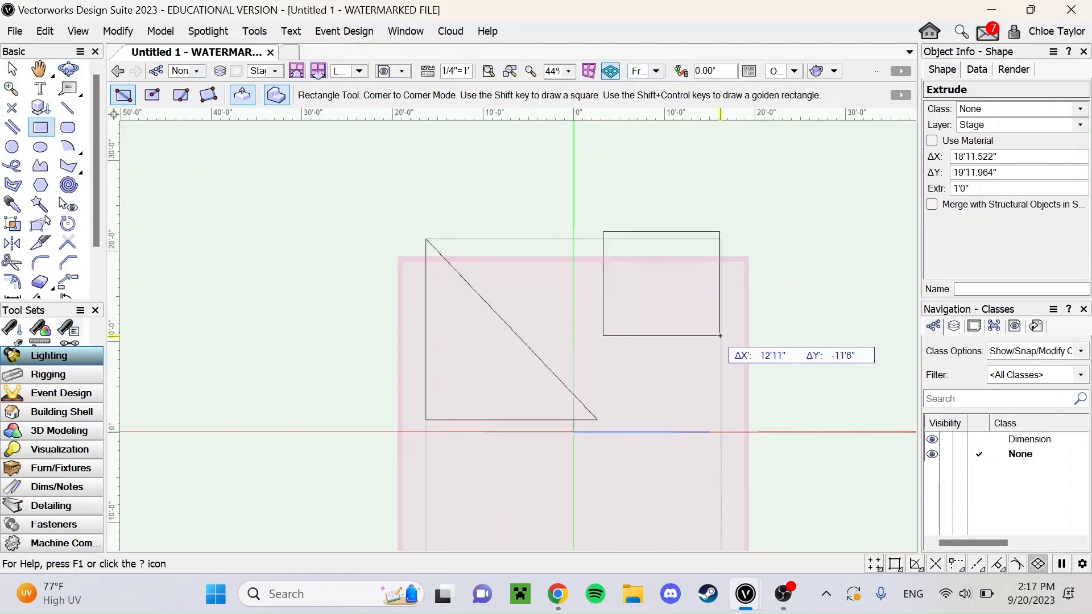
{"action": "left_click", "coordinate": [720, 336]}
{"action": "left_click", "coordinate": [730, 156]}
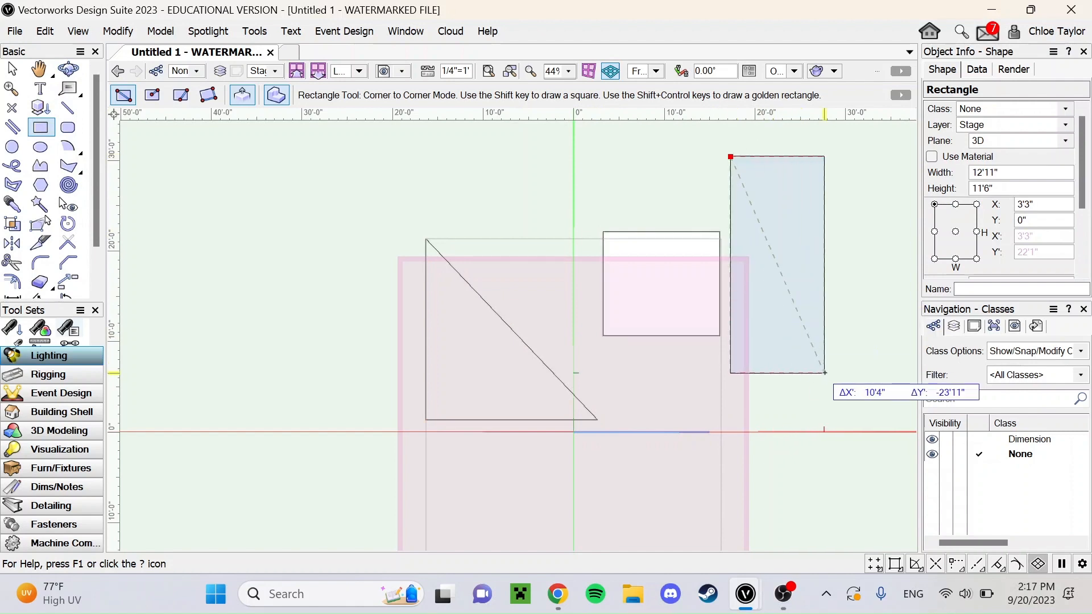
{"action": "left_click", "coordinate": [796, 347]}
Rotate the tall rectangle counterclockwise about its lower-left corner so that it lies diagonally across the smaller rectangle
{"action": "left_click", "coordinate": [69, 223]}
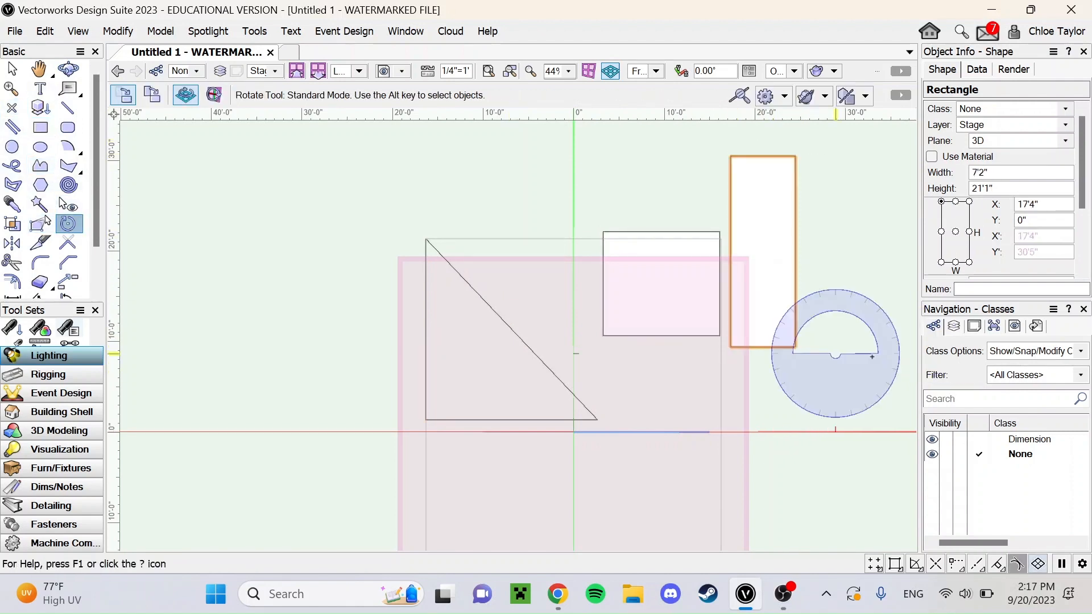
{"action": "left_click", "coordinate": [729, 349]}
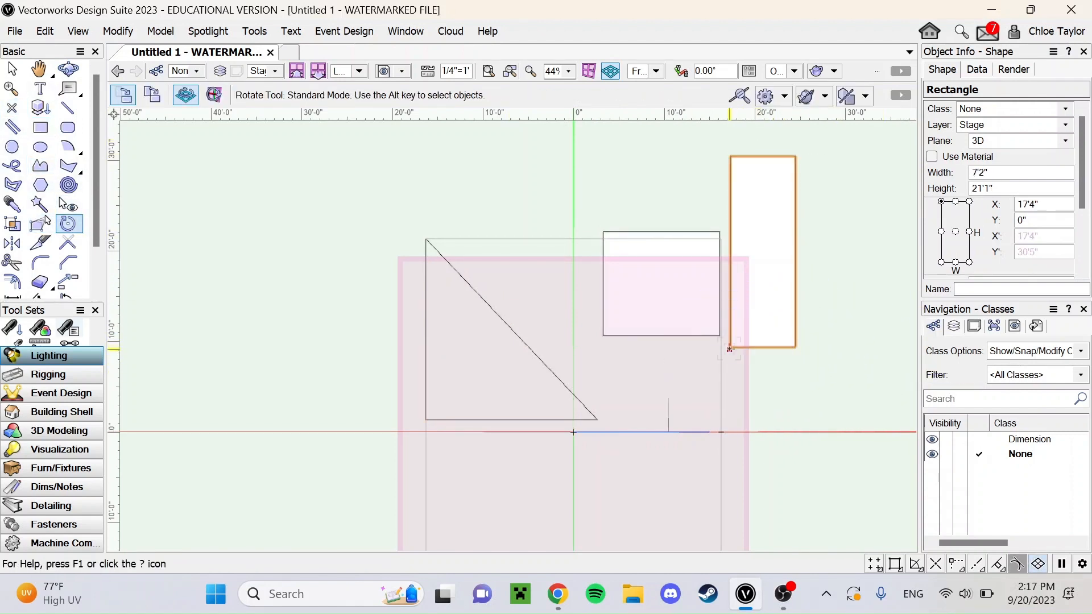
{"action": "left_click", "coordinate": [745, 292]}
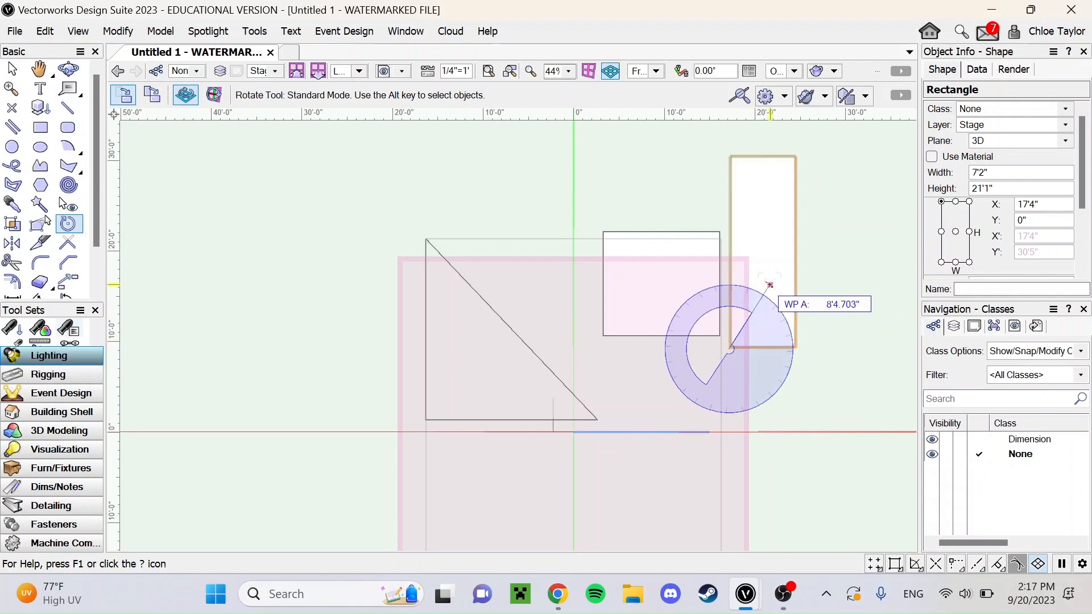
{"action": "left_click", "coordinate": [702, 239]}
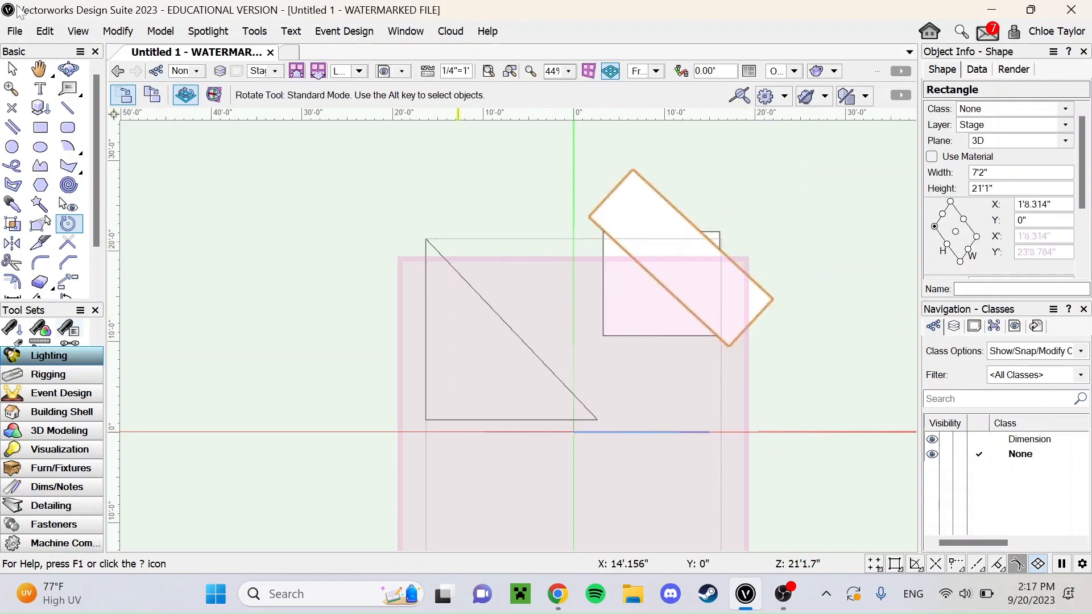
Clip the smaller rectangle's surface with the rotated rectangle
{"action": "left_click", "coordinate": [12, 70]}
{"action": "left_click", "coordinate": [636, 302], "text": "shift"}
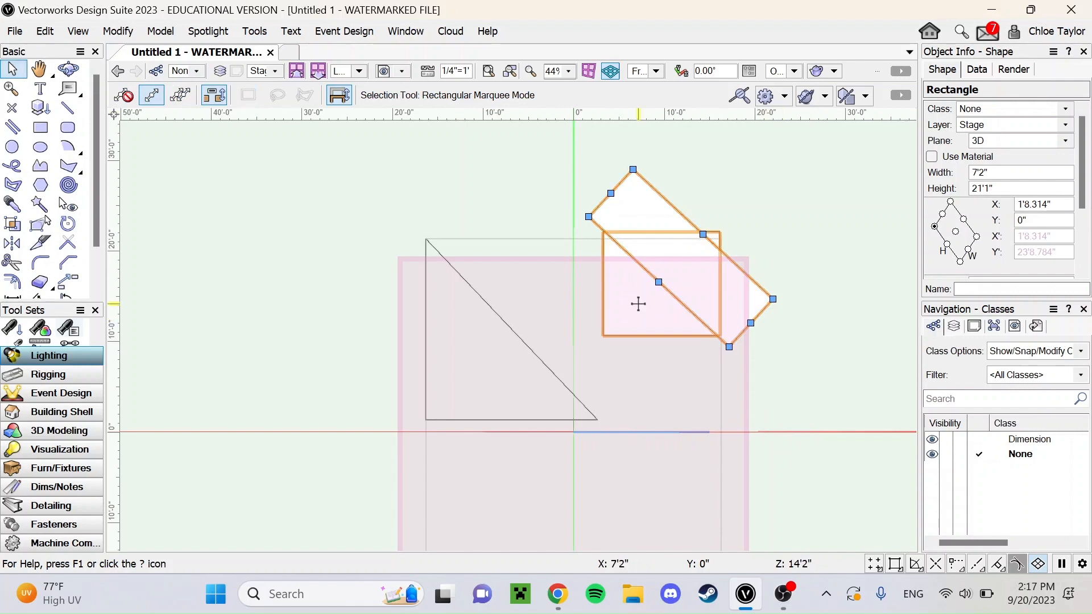
{"action": "left_click", "coordinate": [108, 33]}
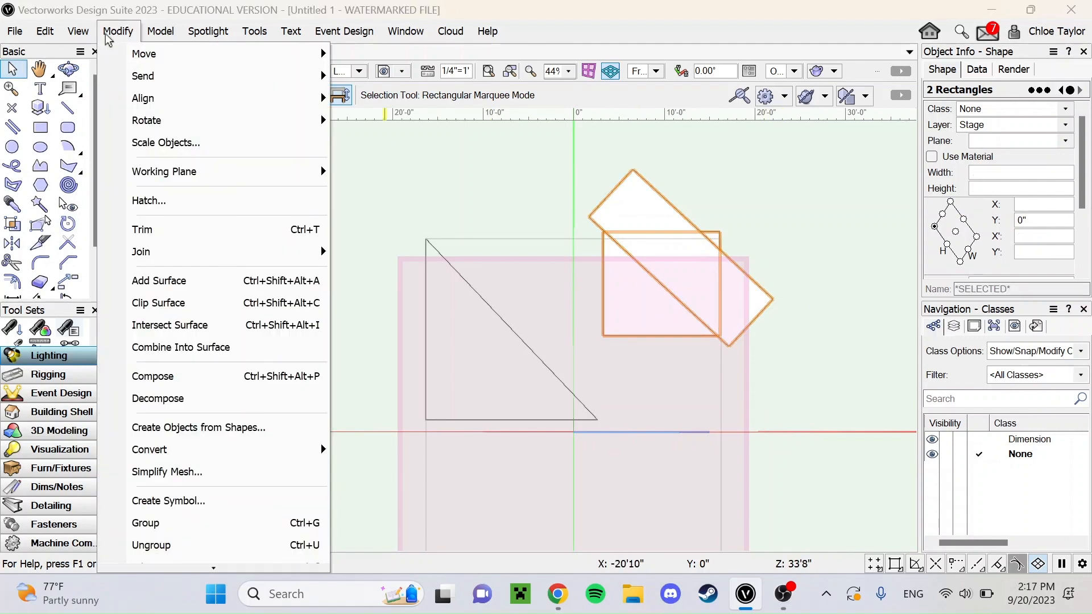
{"action": "left_click", "coordinate": [612, 352]}
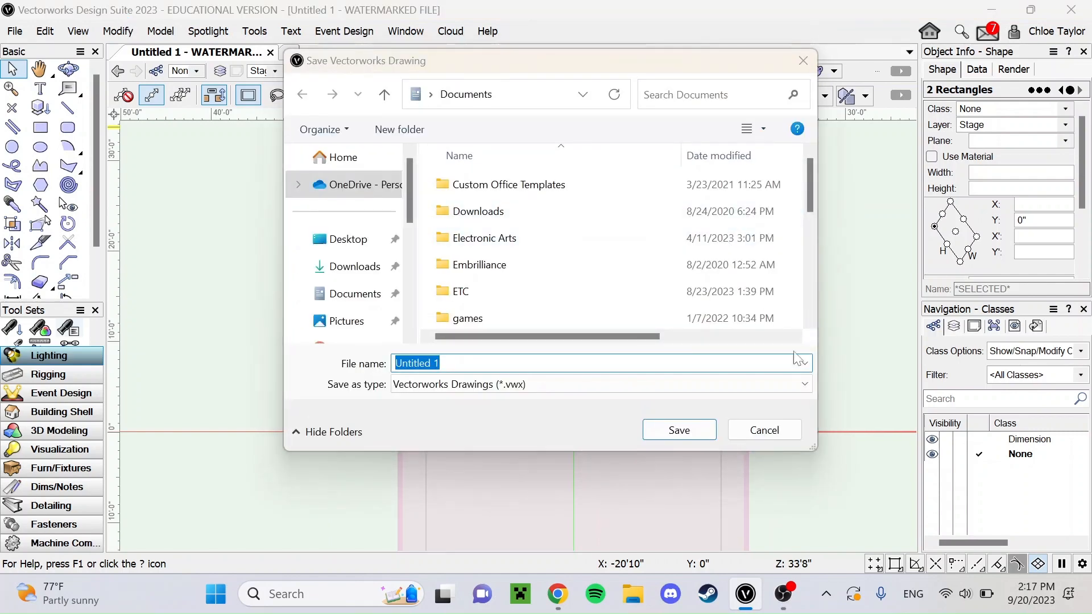
{"action": "left_click", "coordinate": [765, 430]}
{"action": "left_click", "coordinate": [117, 33]}
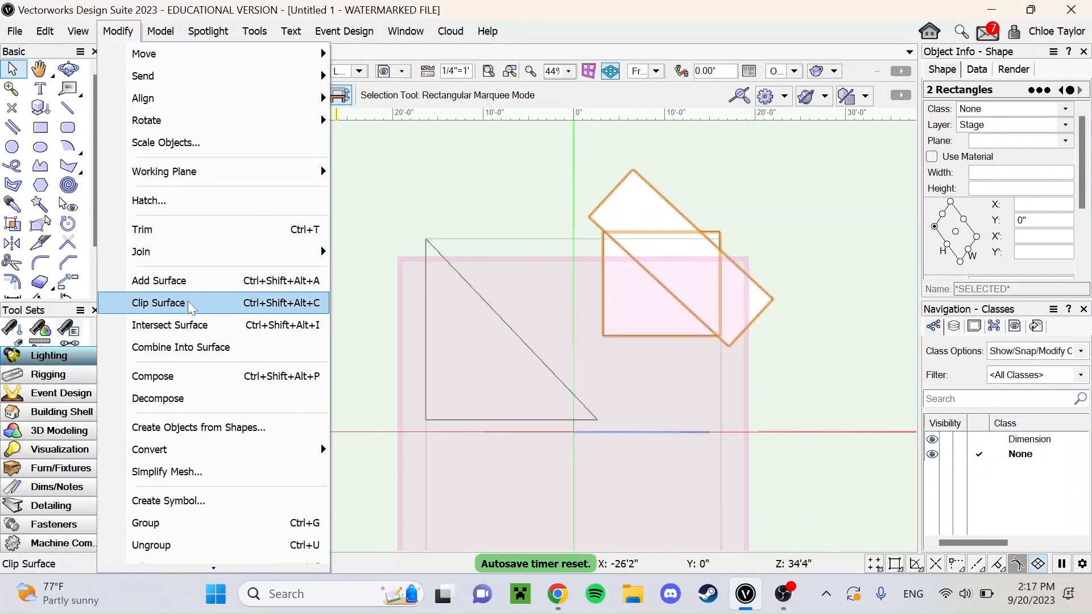
{"action": "left_click", "coordinate": [239, 303]}
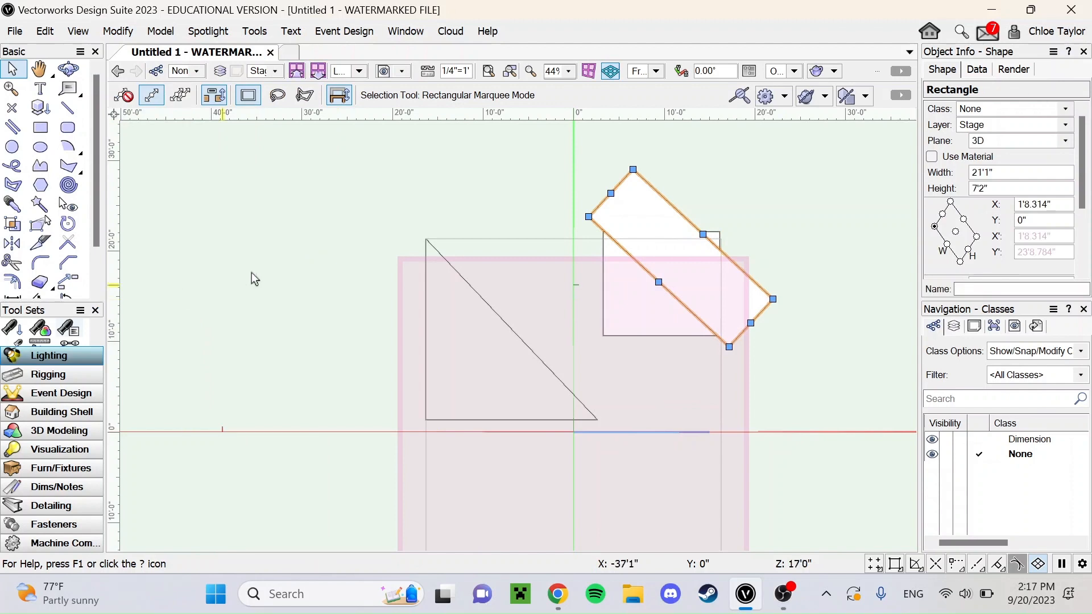
Delete the rotated rectangle and the small leftover triangle at the clipped rectangle's upper-right corner
{"action": "left_click", "coordinate": [656, 233]}
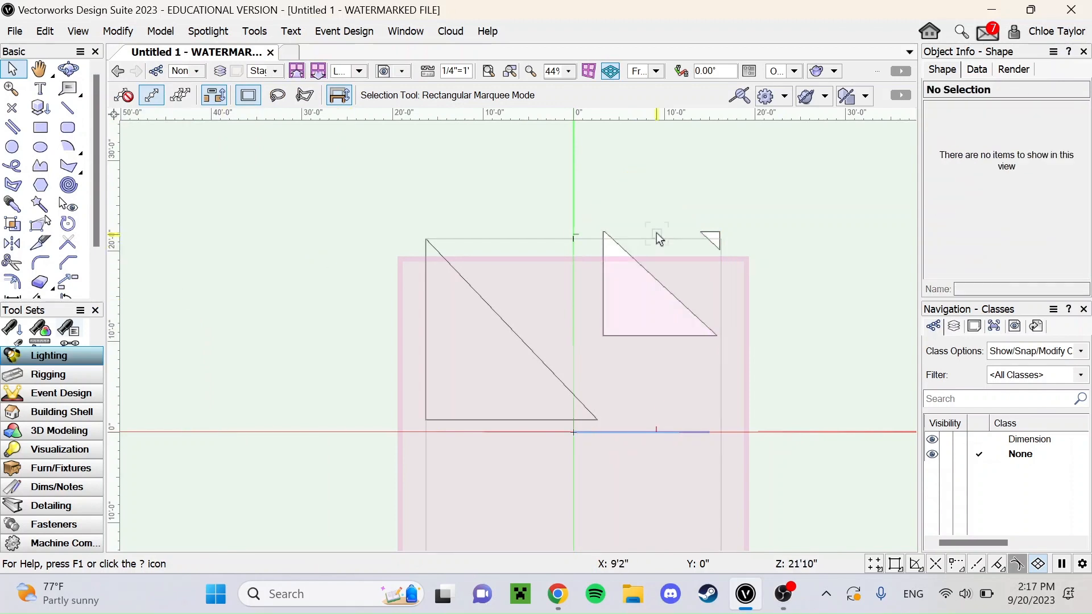
{"action": "left_click", "coordinate": [715, 240]}
{"action": "key", "text": "Delete"}
Draw a closed zigzag polyline about 15'8" wide and 12'1" high, with its jagged side running down the small triangle's slanted edge
{"action": "scroll", "coordinate": [528, 217], "scroll_direction": "up", "scroll_amount": 5}
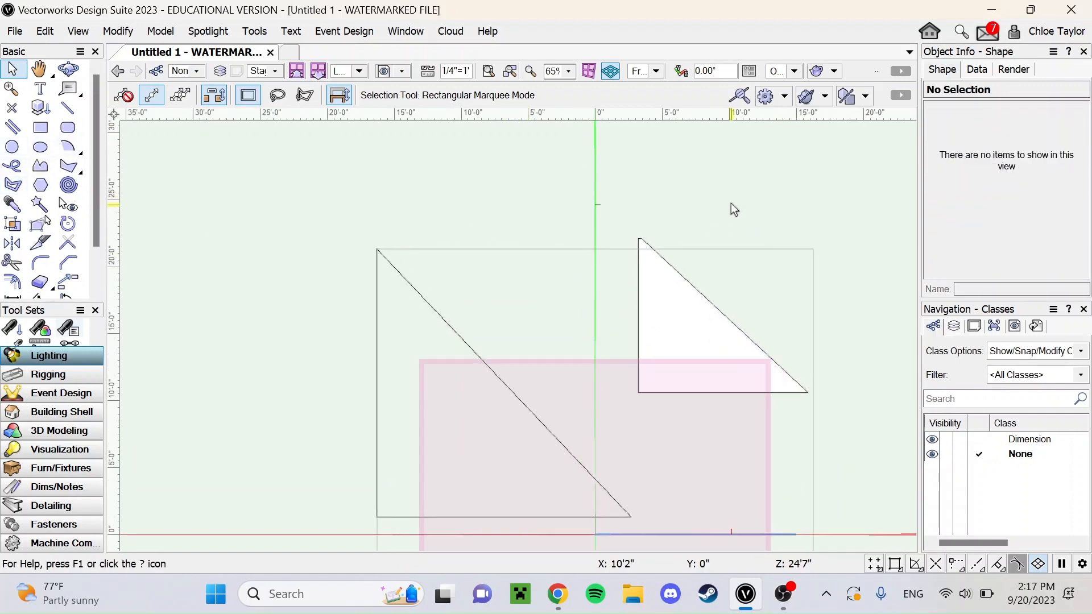
{"action": "left_click", "coordinate": [33, 172]}
{"action": "left_click", "coordinate": [661, 223]}
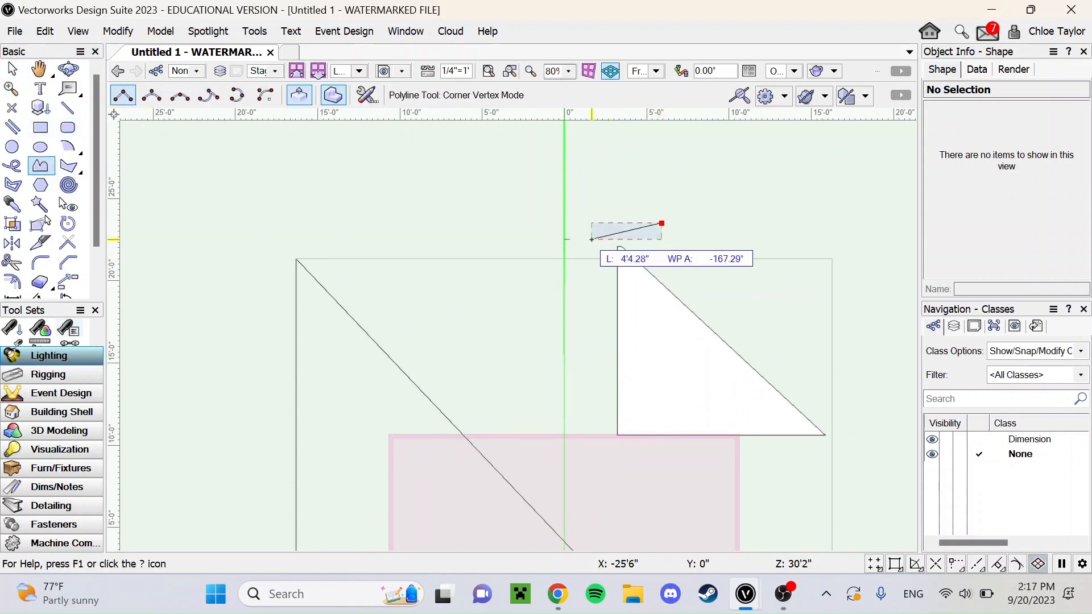
{"action": "left_click", "coordinate": [591, 239]}
{"action": "left_click", "coordinate": [632, 259]}
{"action": "left_click", "coordinate": [630, 276]}
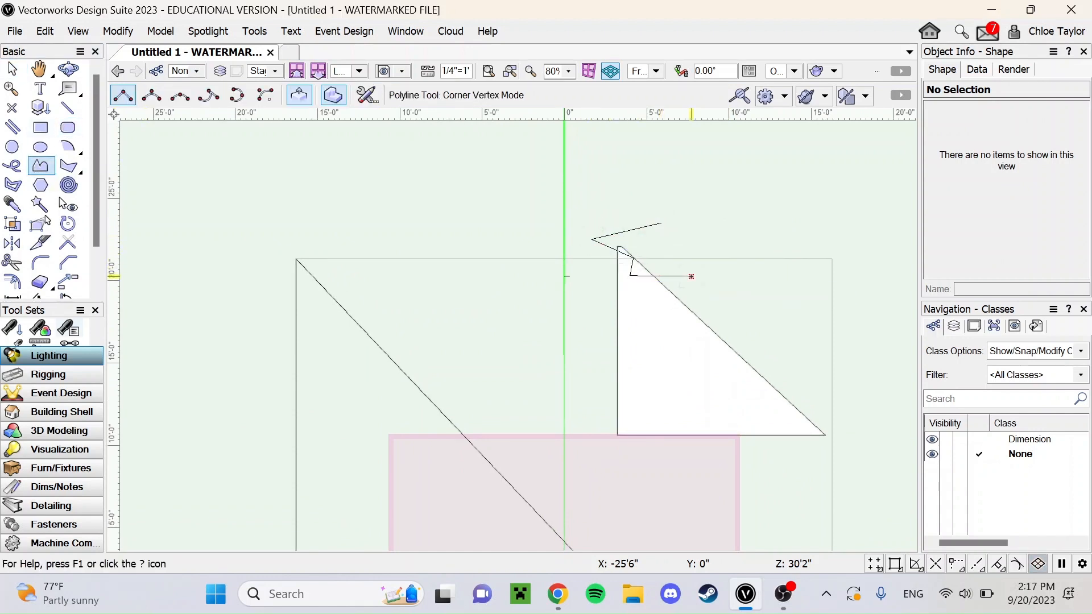
{"action": "left_click", "coordinate": [643, 312]}
{"action": "left_click", "coordinate": [689, 329]}
{"action": "left_click", "coordinate": [699, 359]}
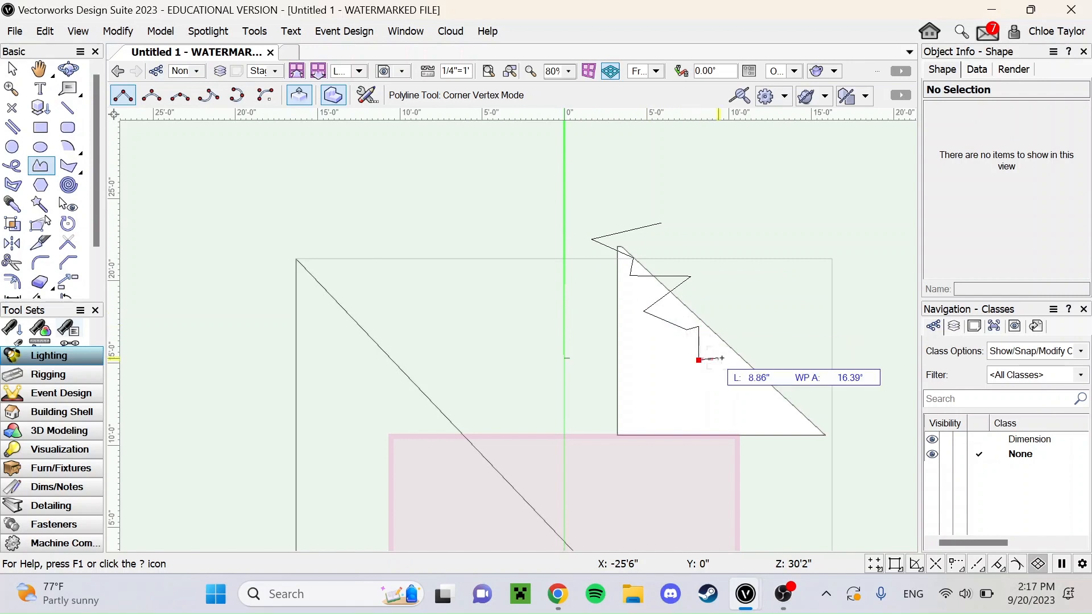
{"action": "left_click", "coordinate": [743, 384]}
{"action": "left_click", "coordinate": [764, 384]}
{"action": "left_click", "coordinate": [773, 415]}
{"action": "left_click", "coordinate": [794, 413]}
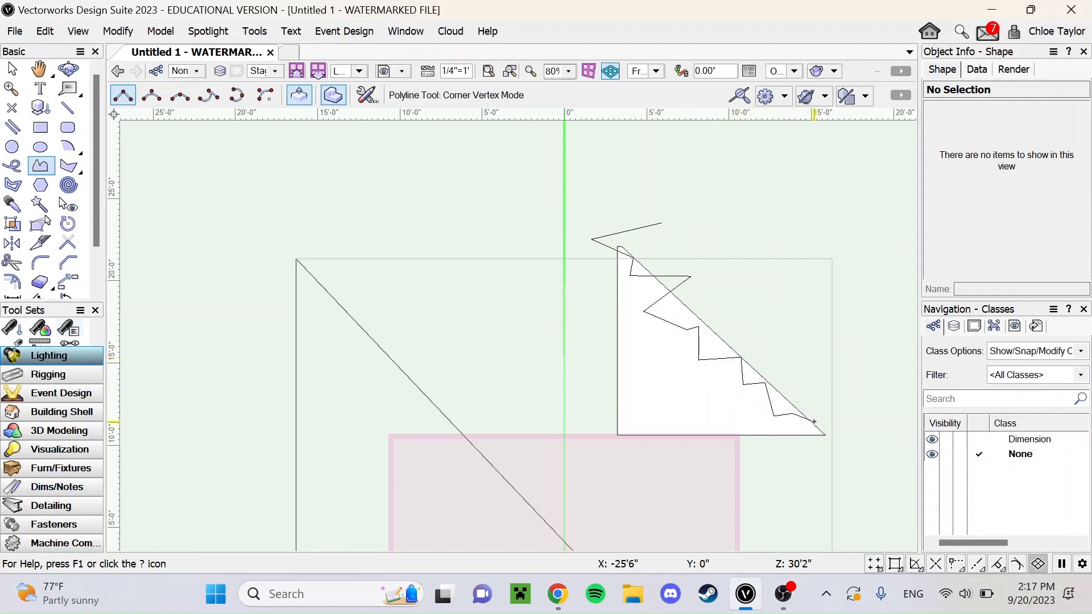
{"action": "left_click", "coordinate": [813, 421]}
{"action": "left_click", "coordinate": [849, 314]}
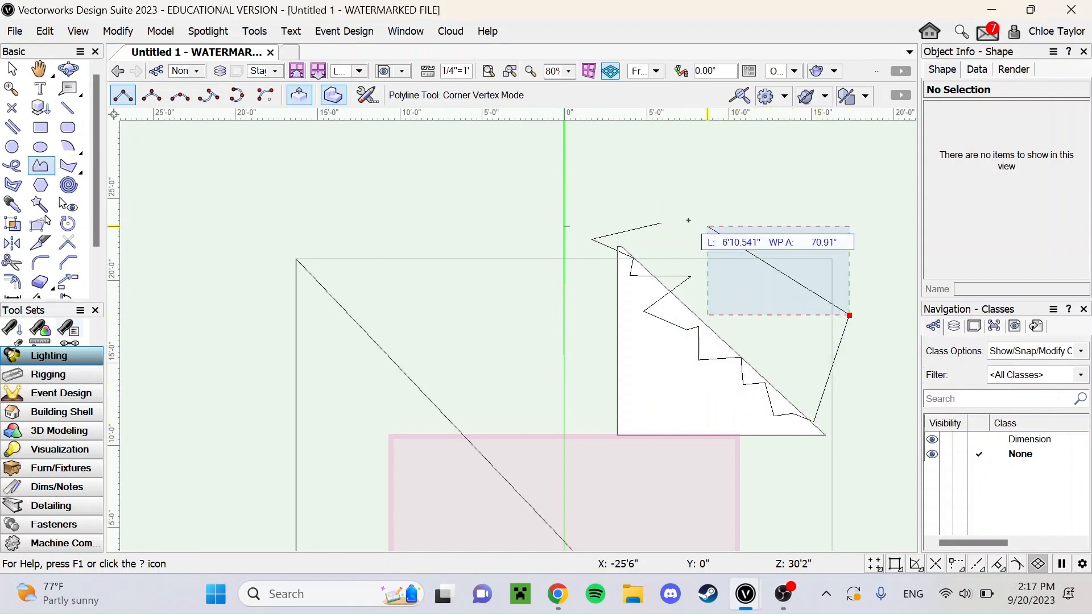
{"action": "left_click", "coordinate": [655, 225]}
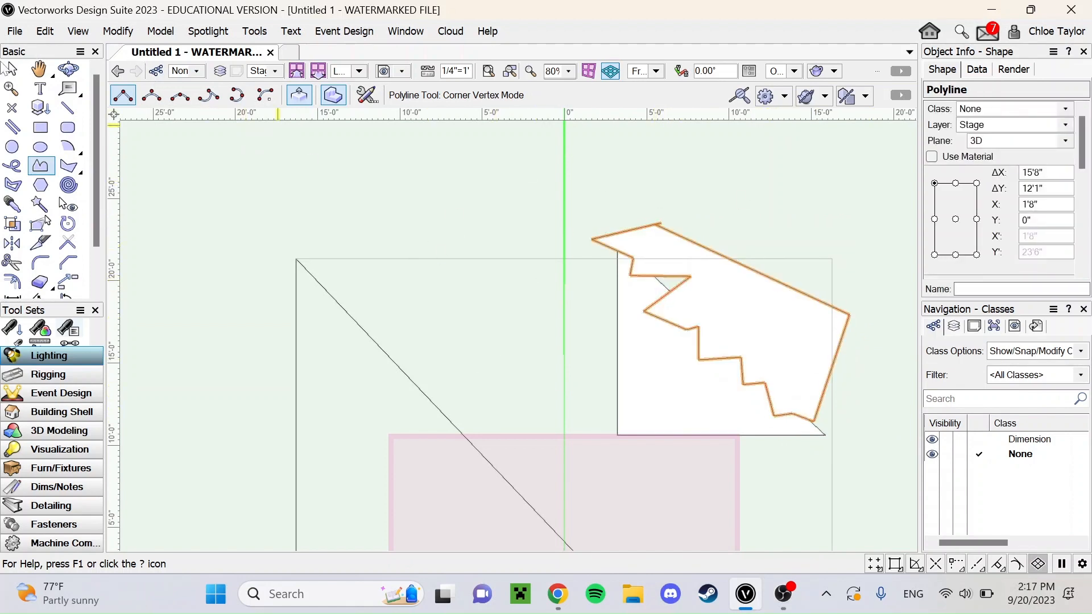
Clip the small triangle's surface with the zigzag polyline, and delete the polyline
{"action": "left_click", "coordinate": [12, 69]}
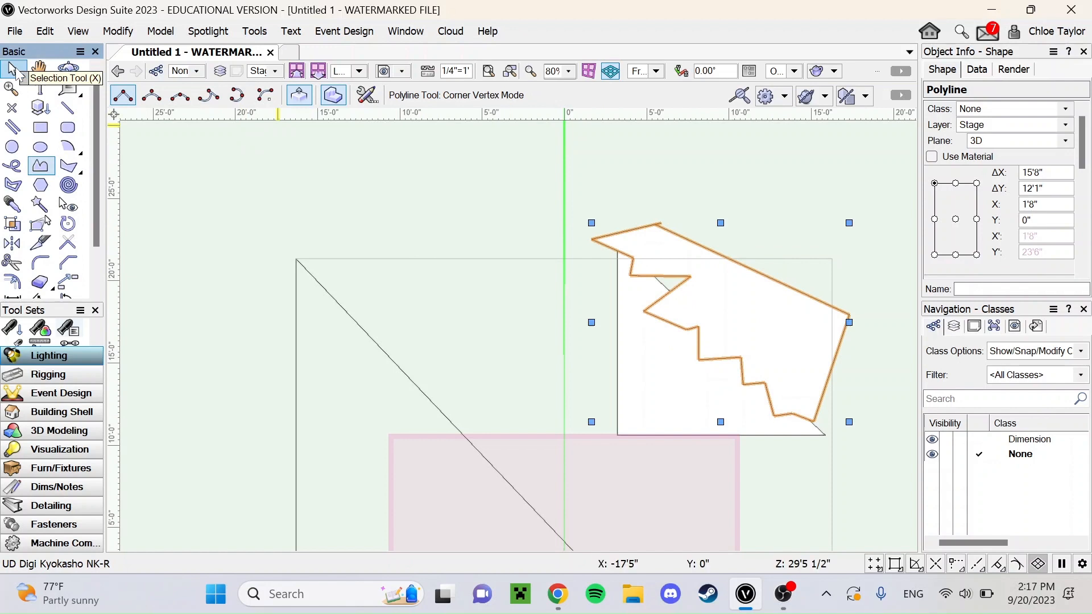
{"action": "left_click", "coordinate": [646, 371], "text": "shift"}
{"action": "left_click", "coordinate": [118, 33]}
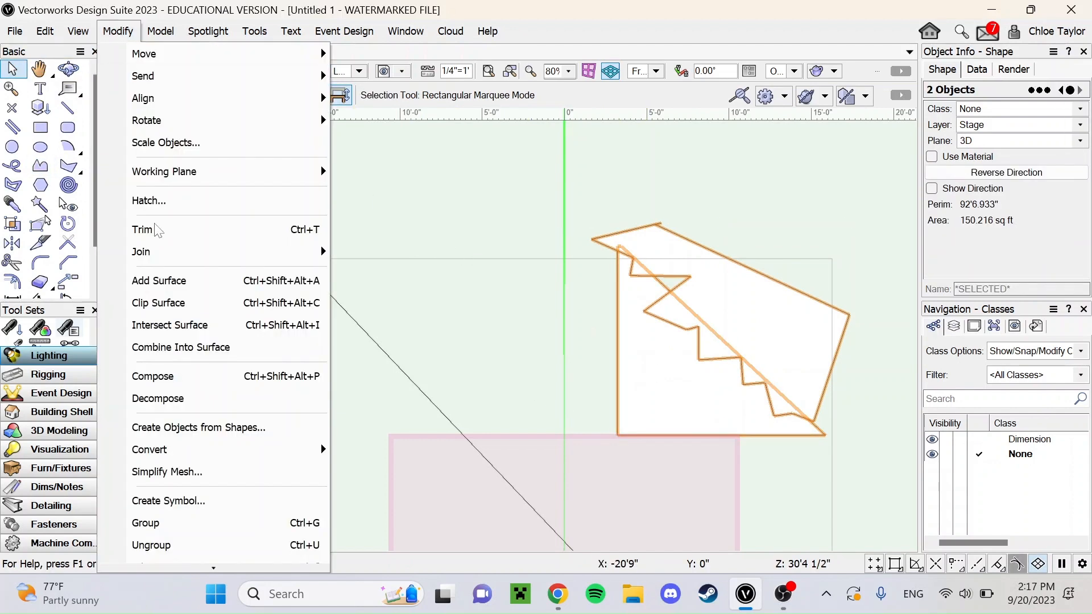
{"action": "left_click", "coordinate": [176, 320]}
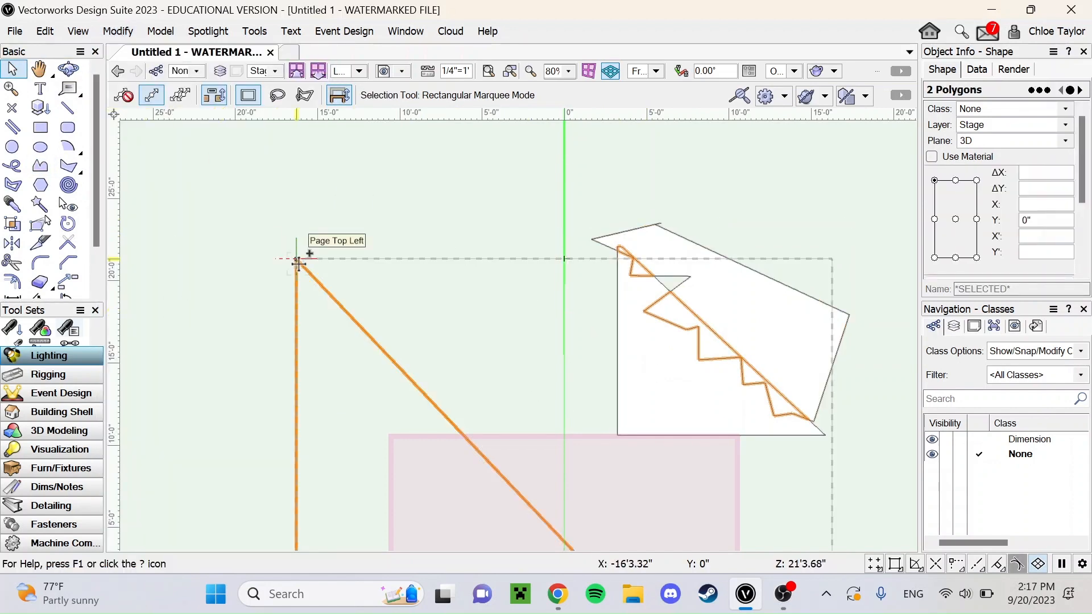
{"action": "left_click", "coordinate": [120, 32]}
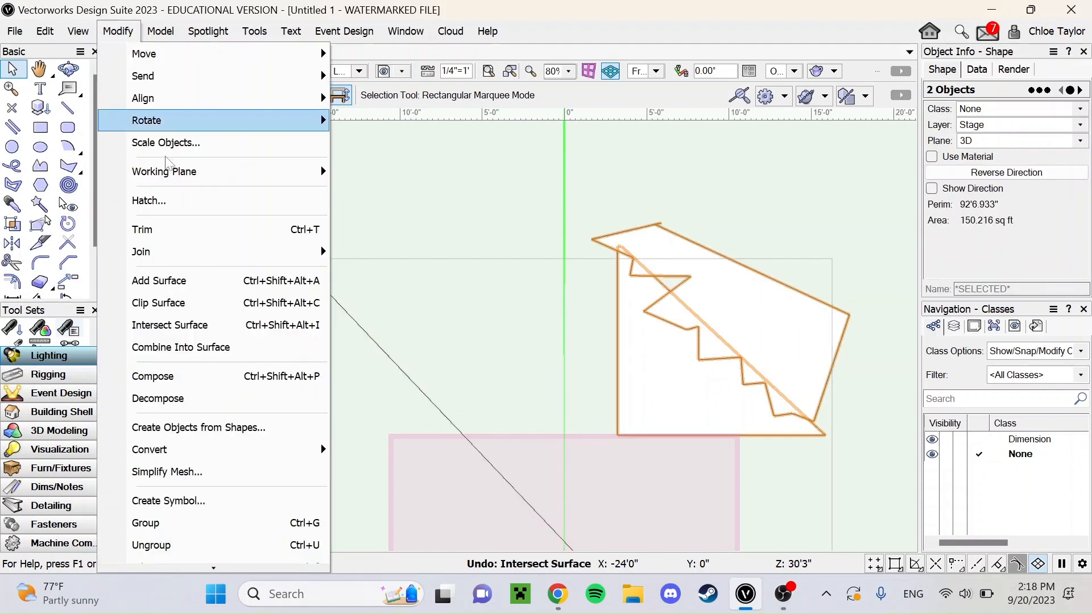
{"action": "left_click", "coordinate": [180, 302]}
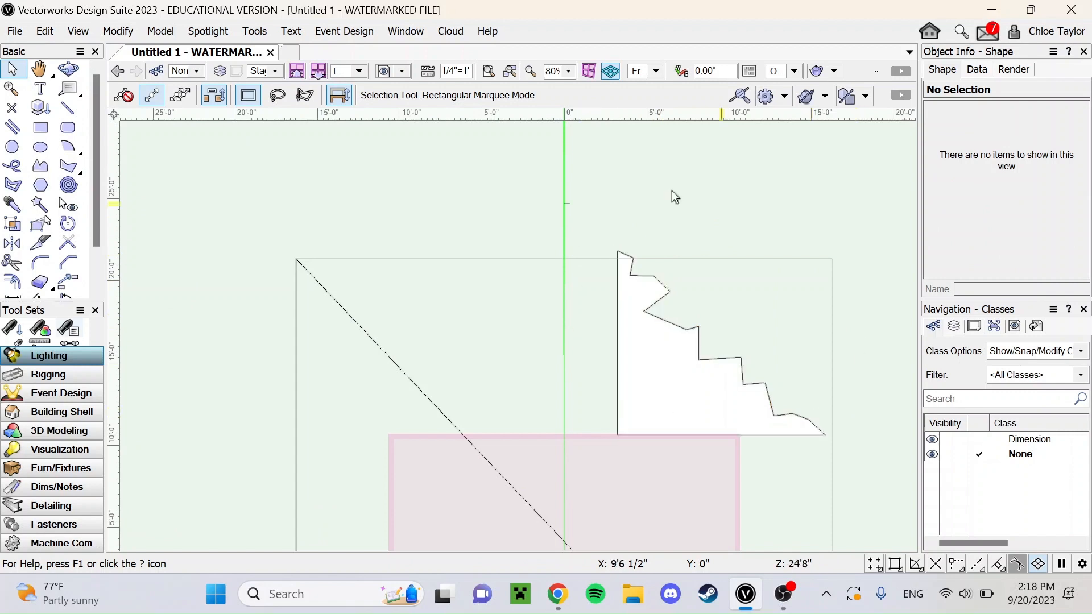
Extrude the jagged, stair-like polygon by 1'0"
{"action": "left_click", "coordinate": [672, 341]}
{"action": "left_click", "coordinate": [160, 30]}
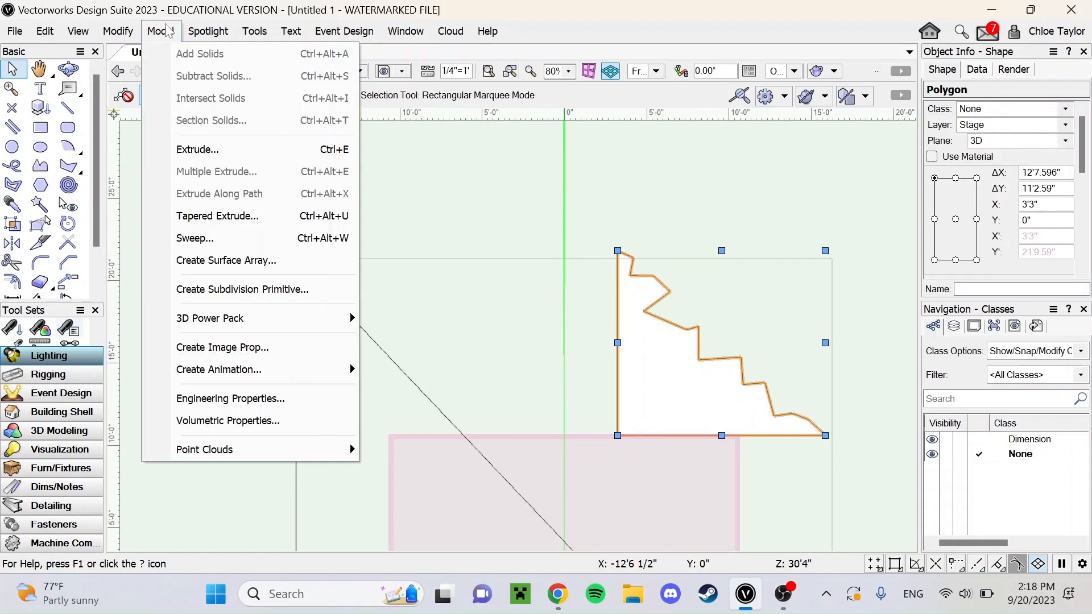
{"action": "left_click", "coordinate": [227, 151]}
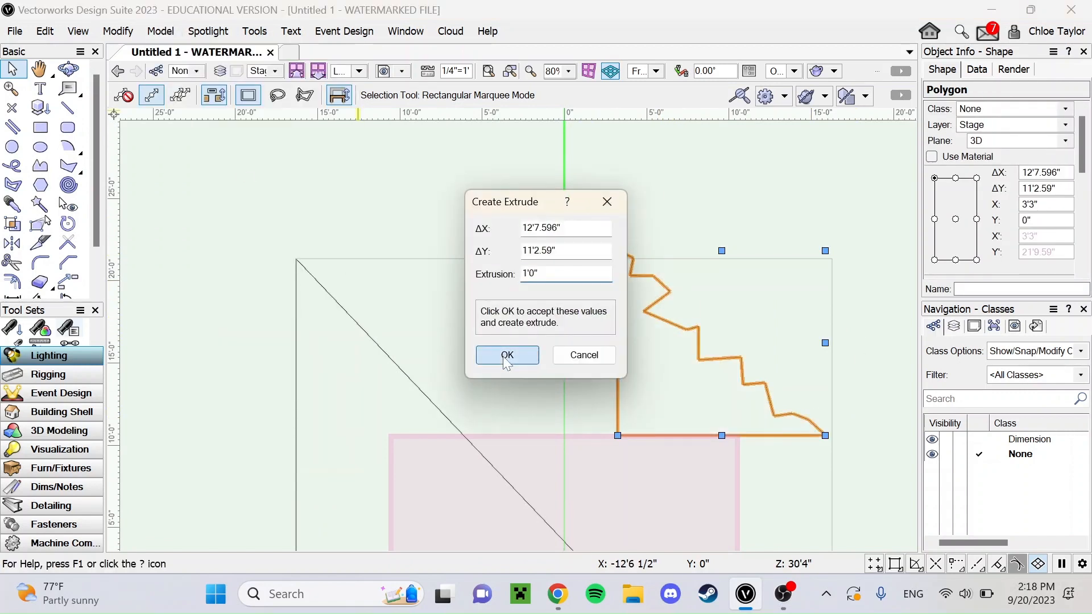
{"action": "left_click", "coordinate": [504, 355]}
Orbit around the extruded stair-like solid to inspect it from an angle, and go back to the Front view
{"action": "left_click", "coordinate": [68, 69]}
{"action": "left_click_drag", "start_coordinate": [403, 315], "coordinate": [195, 325]}
{"action": "left_click_drag", "start_coordinate": [470, 325], "coordinate": [459, 207]}
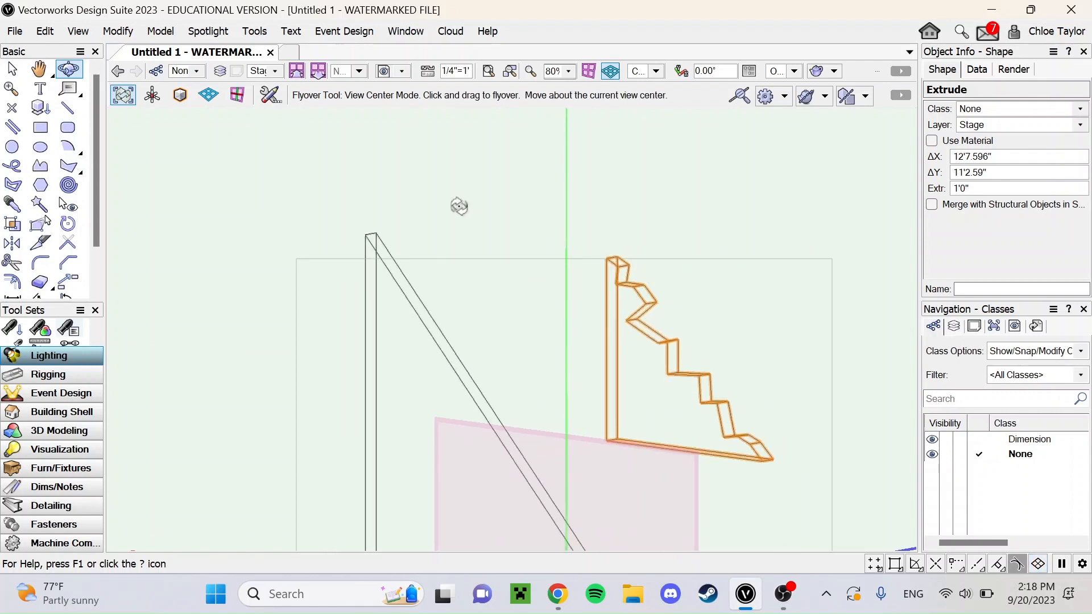
{"action": "left_click", "coordinate": [645, 74]}
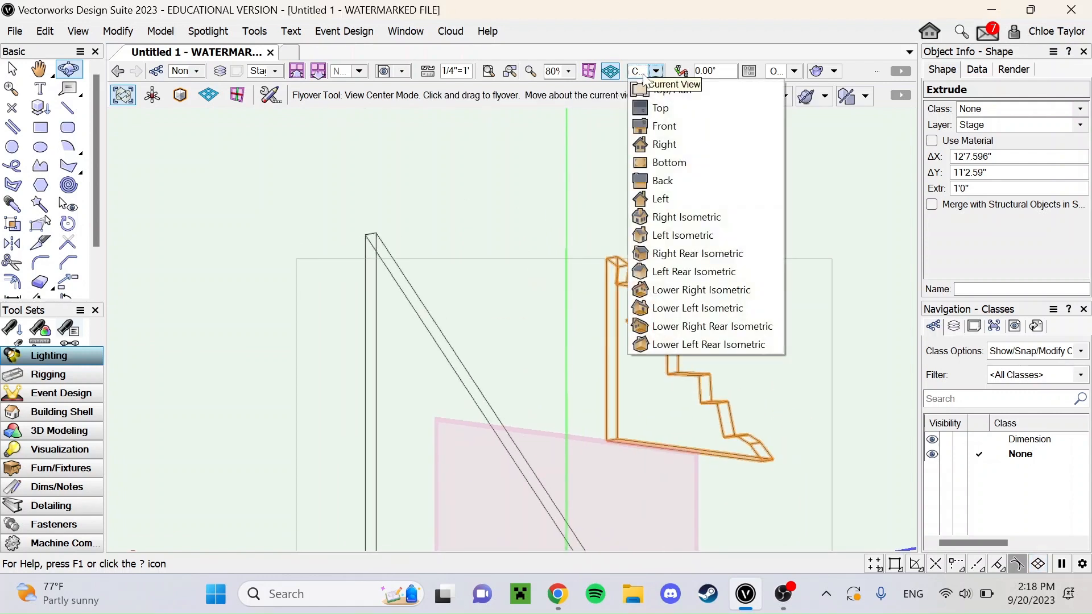
{"action": "left_click", "coordinate": [670, 127]}
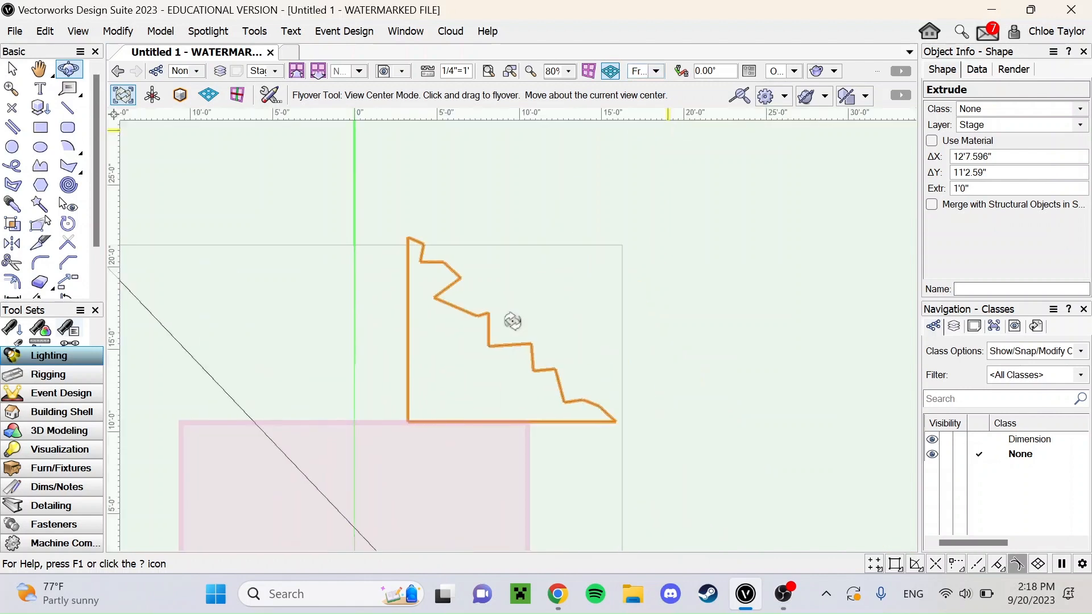
Delete the large triangle and the extruded stair-like solid to clear the Front view
{"action": "scroll", "coordinate": [230, 312], "scroll_direction": "down", "scroll_amount": 3}
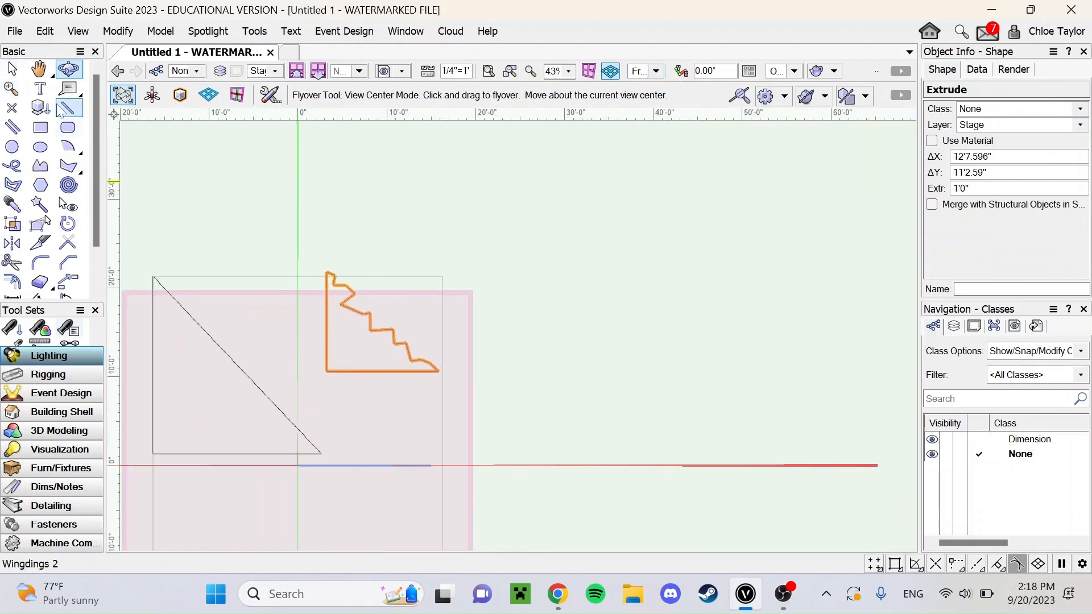
{"action": "left_click", "coordinate": [488, 71]}
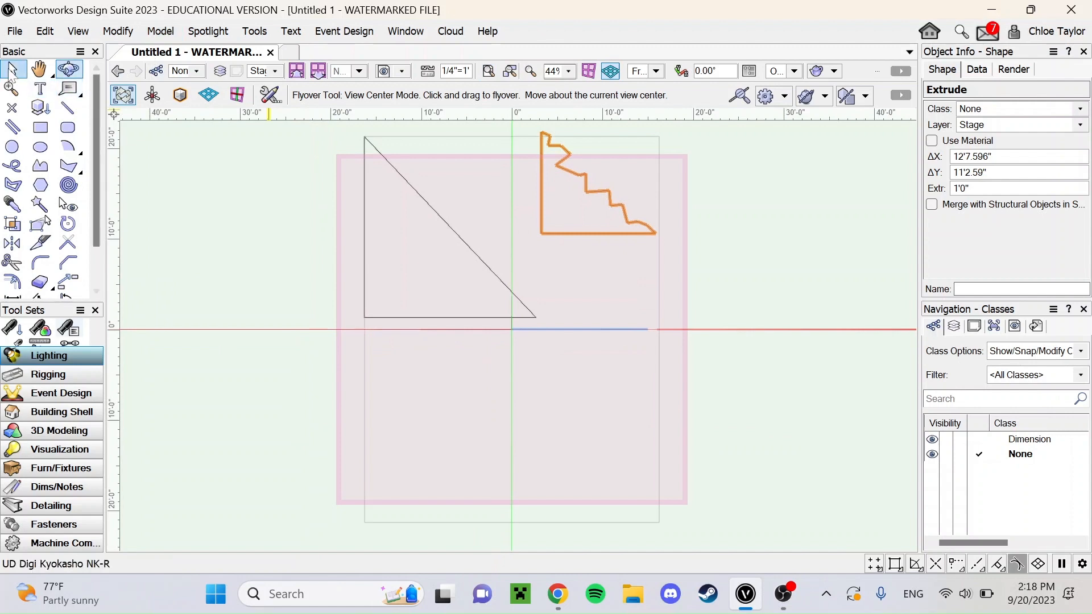
{"action": "left_click", "coordinate": [12, 69]}
{"action": "left_click", "coordinate": [418, 225]}
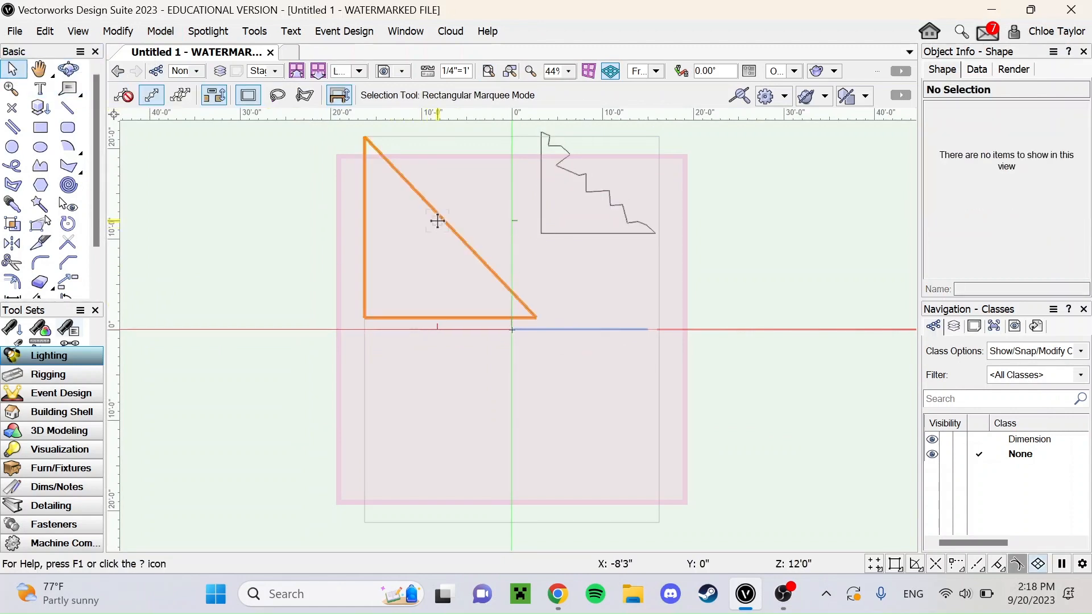
{"action": "left_click", "coordinate": [438, 220]}
{"action": "key", "text": "Delete"}
{"action": "left_click", "coordinate": [539, 187]}
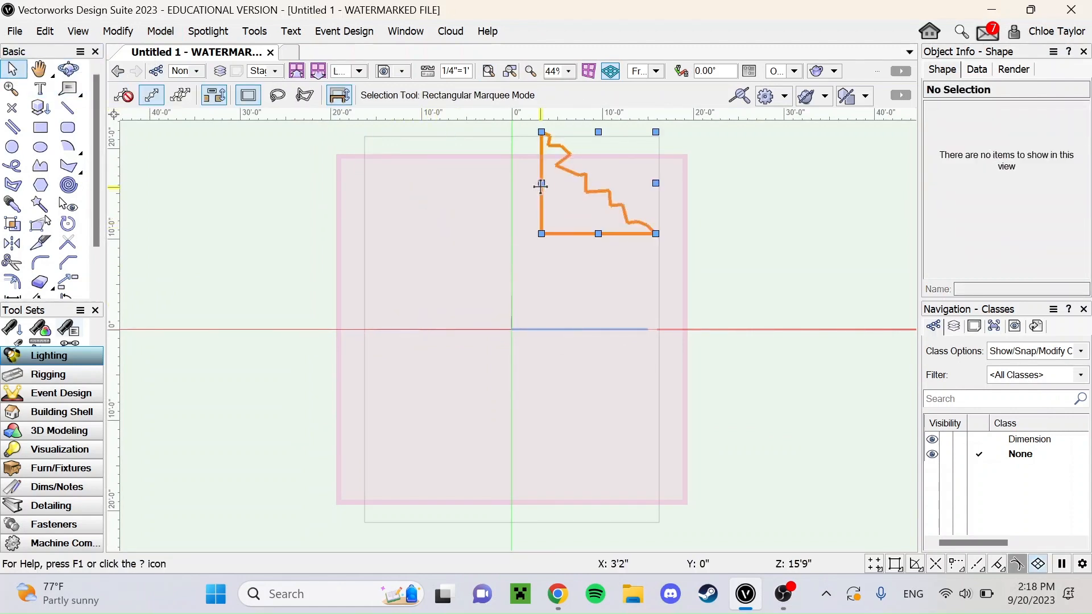
{"action": "key", "text": "Delete"}
Draw a rectangle about 18'4" wide and 22'11" high around the origin in the Front view
{"action": "left_click", "coordinate": [41, 128]}
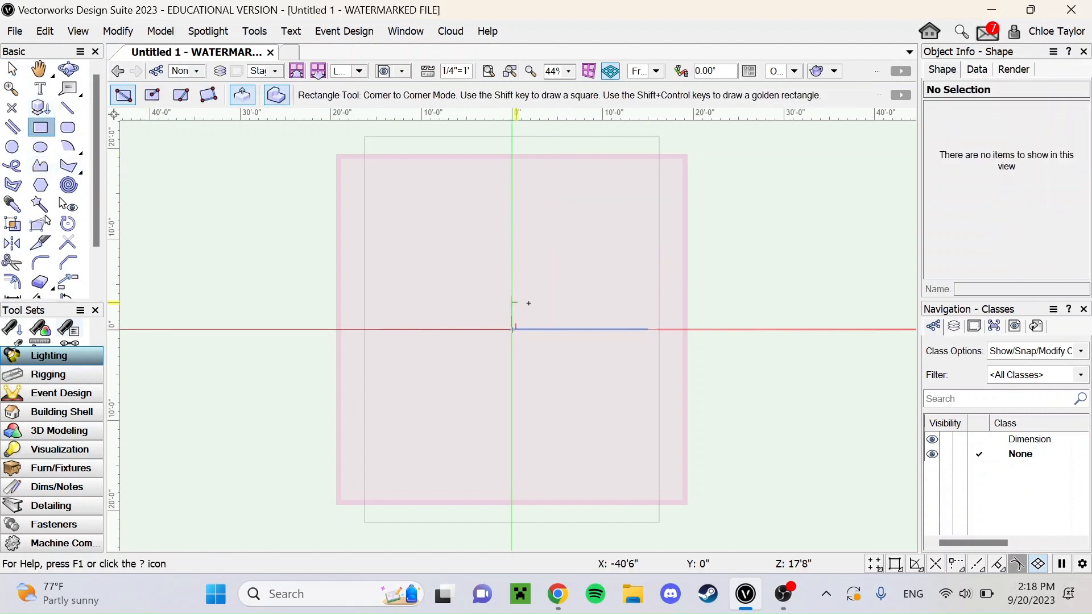
{"action": "left_click", "coordinate": [457, 196]}
{"action": "left_click", "coordinate": [623, 403]}
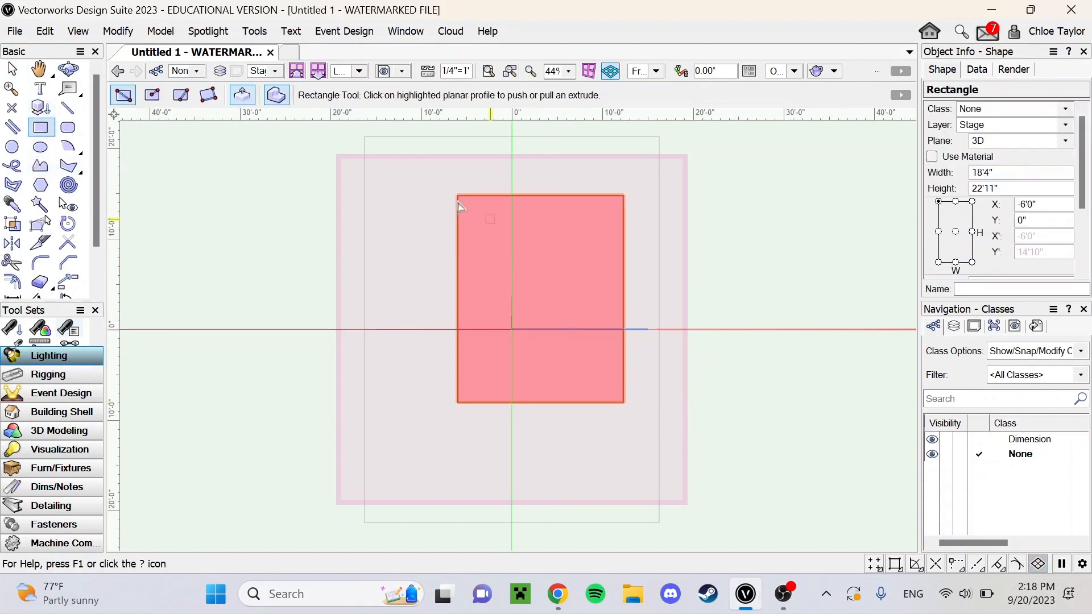
{"action": "left_click", "coordinate": [12, 69]}
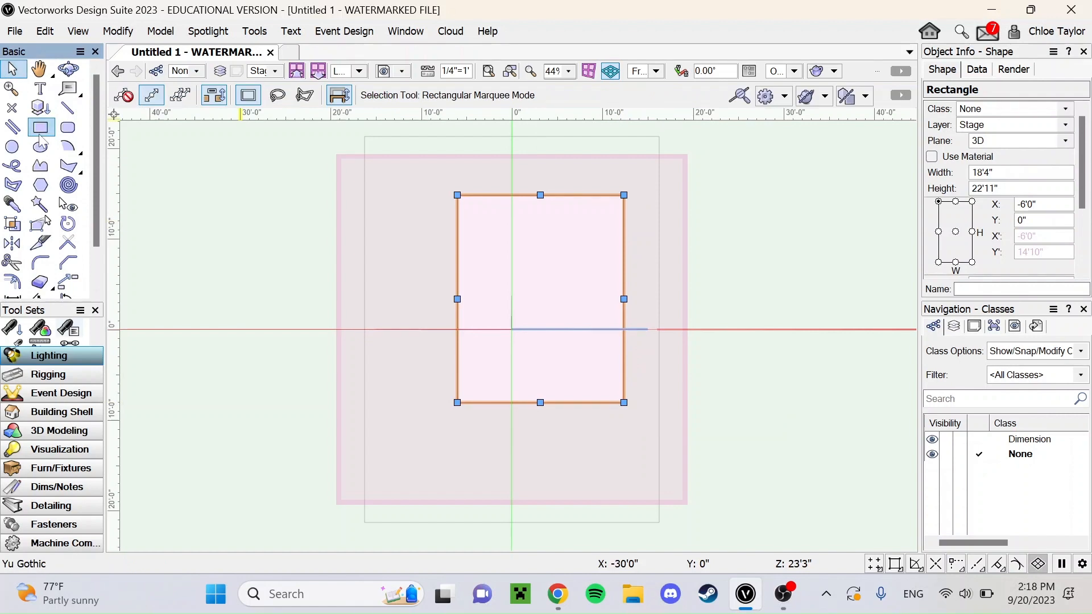
Draw a second rectangle about 16'0" wide and 19'4" high inside the first one
{"action": "left_click", "coordinate": [41, 128]}
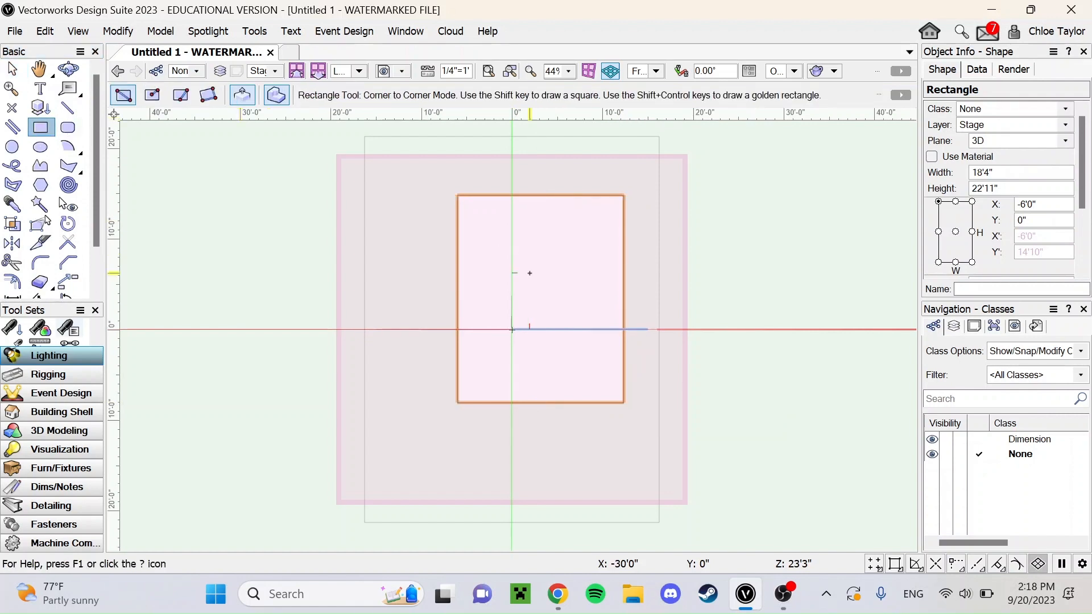
{"action": "left_click", "coordinate": [470, 214]}
{"action": "left_click", "coordinate": [615, 390]}
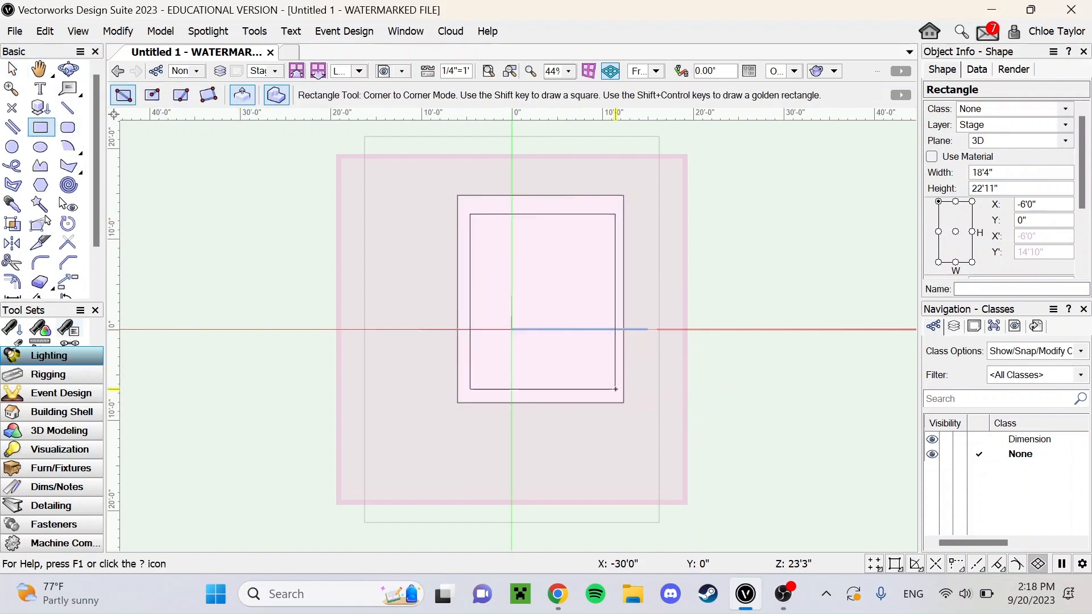
{"action": "left_click", "coordinate": [13, 70]}
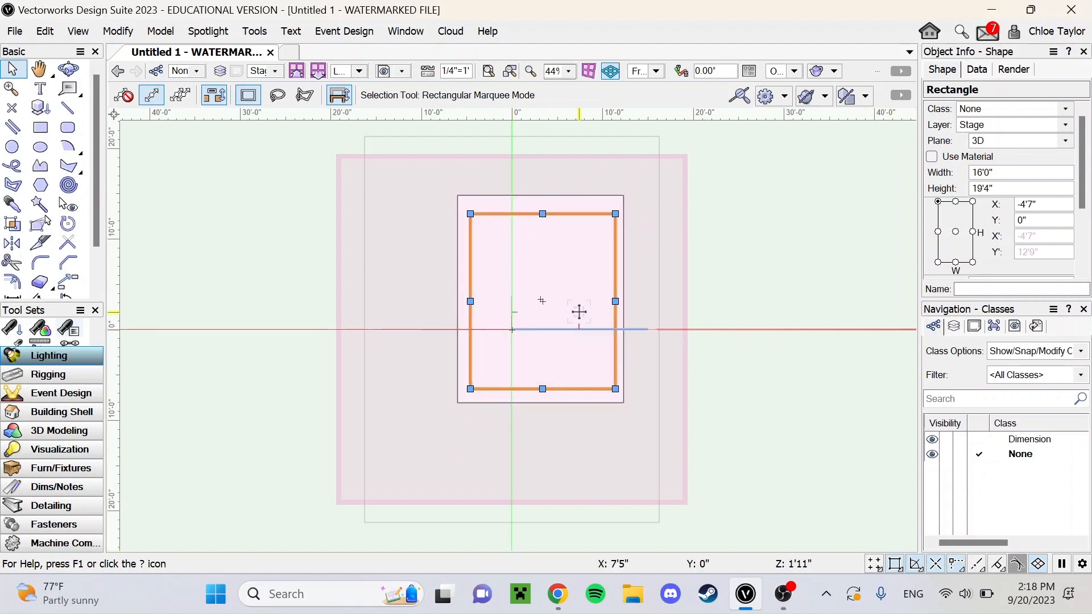
Move the inner rectangle so that its centre coincides with the centre of the outer rectangle
{"action": "scroll", "coordinate": [578, 310], "scroll_direction": "up", "scroll_amount": 2}
{"action": "scroll", "coordinate": [578, 311], "scroll_direction": "up", "scroll_amount": 3}
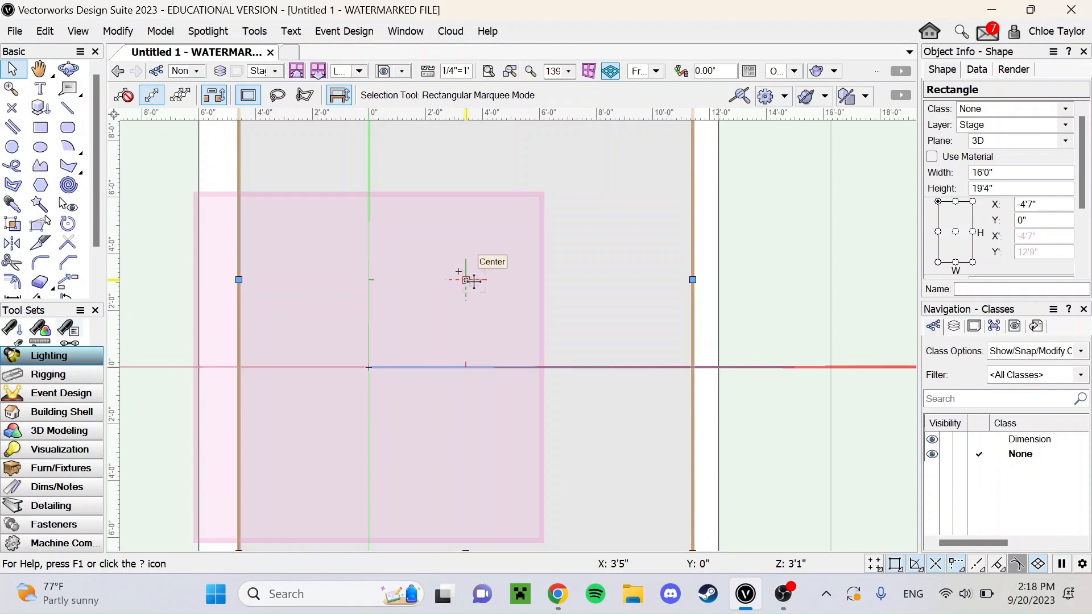
{"action": "left_click_drag", "start_coordinate": [471, 281], "coordinate": [458, 271]}
{"action": "scroll", "coordinate": [574, 317], "scroll_direction": "up", "scroll_amount": 4}
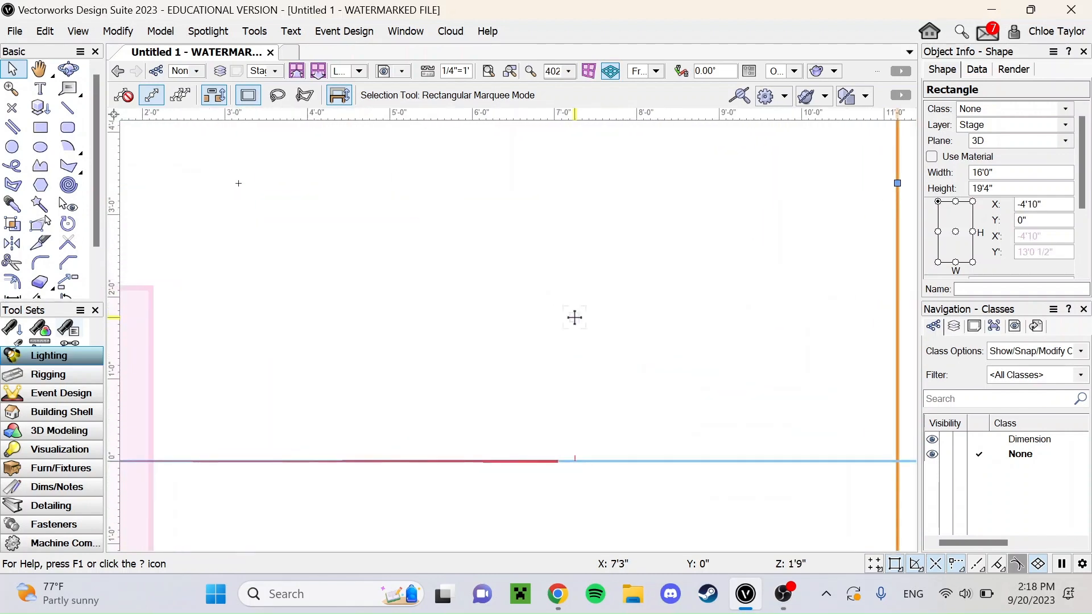
{"action": "scroll", "coordinate": [263, 205], "scroll_direction": "up", "scroll_amount": 2}
{"action": "scroll", "coordinate": [263, 205], "scroll_direction": "up", "scroll_amount": 1}
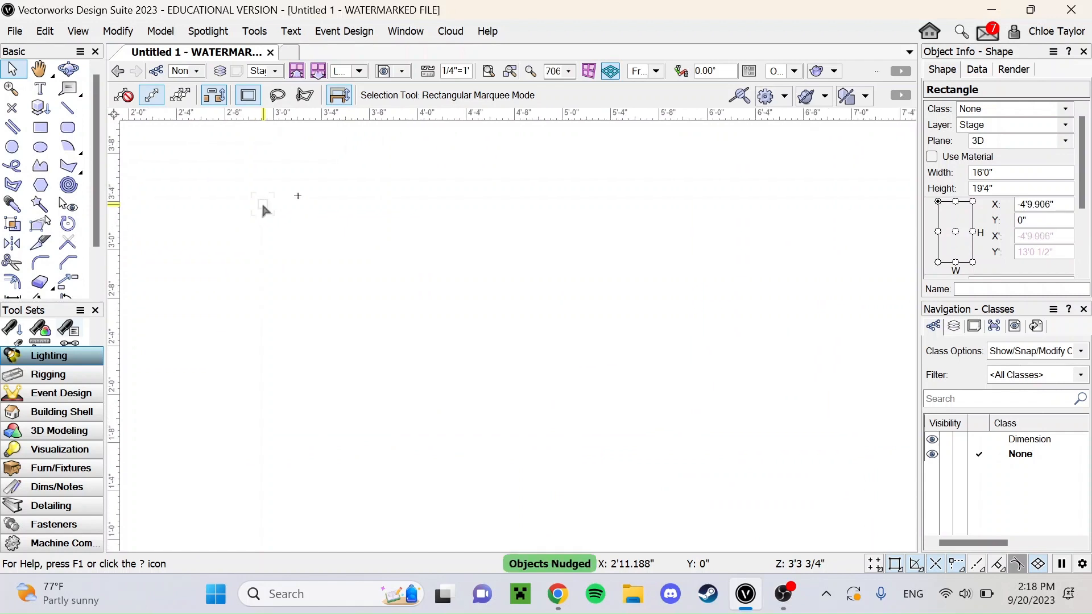
{"action": "scroll", "coordinate": [262, 206], "scroll_direction": "down", "scroll_amount": 10}
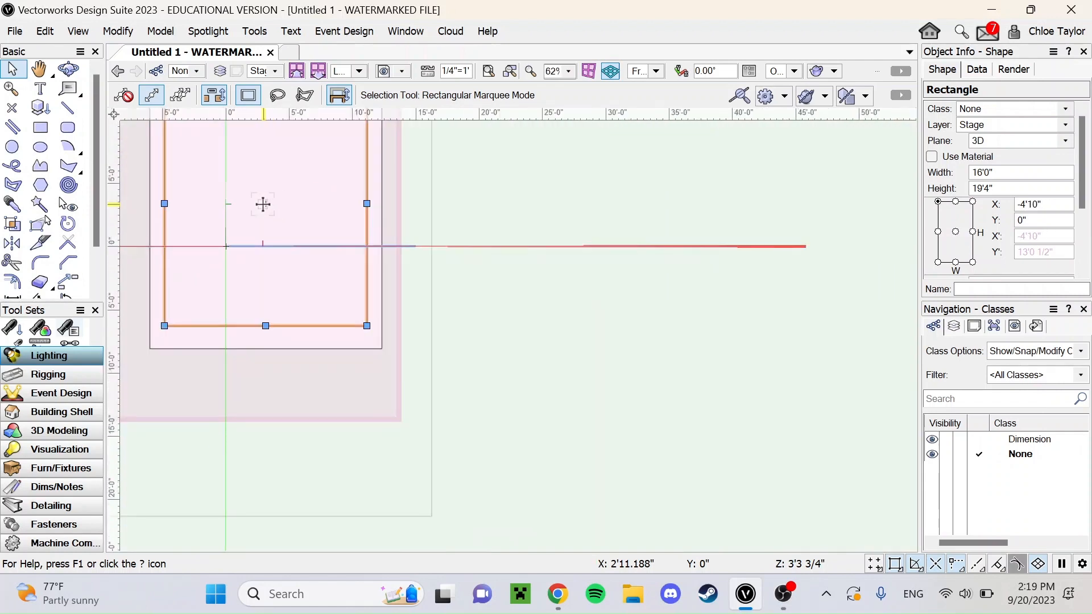
Clip the outer rectangle's surface with the inner rectangle, and delete the inner rectangle to leave a hollow frame
{"action": "left_click", "coordinate": [44, 72]}
{"action": "mouse_move", "coordinate": [136, 253]}
{"action": "left_mouse_down"}
{"action": "mouse_move", "coordinate": [282, 398]}
{"action": "mouse_move", "coordinate": [330, 370]}
{"action": "left_mouse_up"}
{"action": "scroll", "coordinate": [330, 371], "scroll_direction": "up", "scroll_amount": 2}
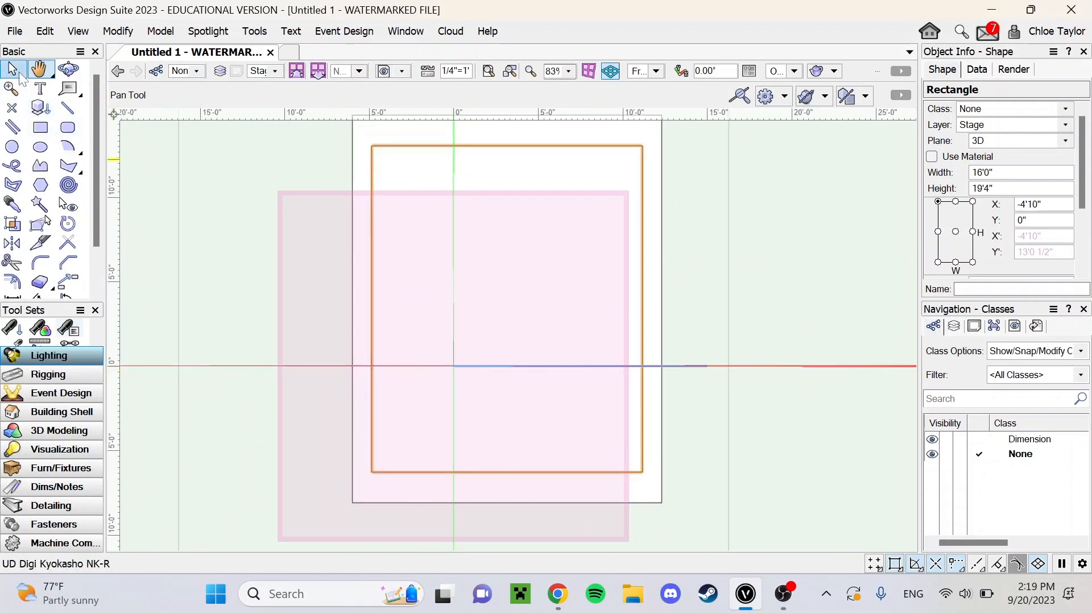
{"action": "left_click", "coordinate": [14, 70]}
{"action": "left_click", "coordinate": [353, 216], "text": "shift"}
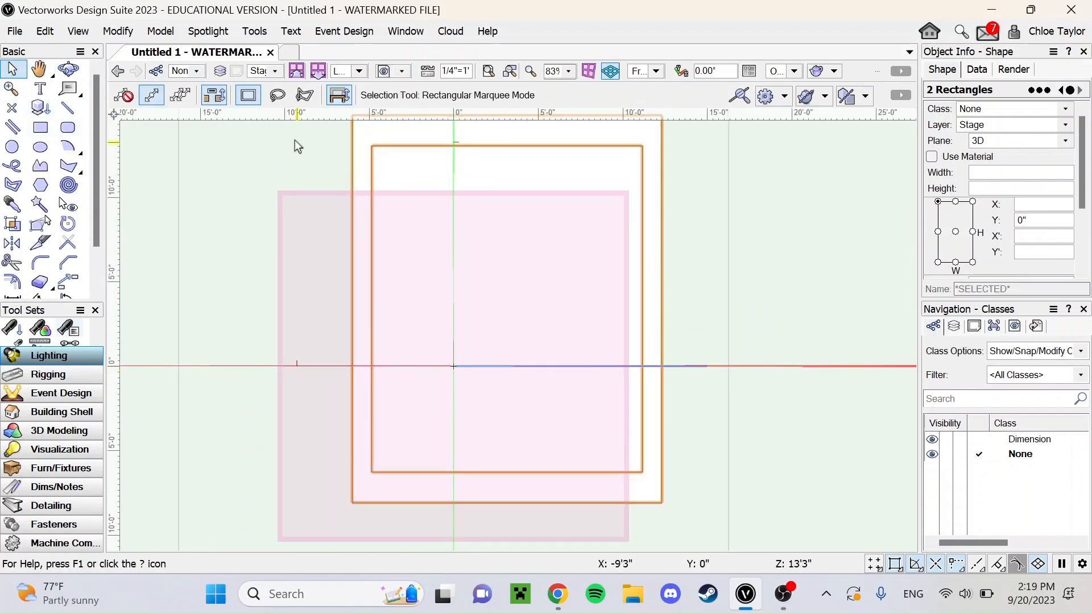
{"action": "left_click", "coordinate": [118, 32]}
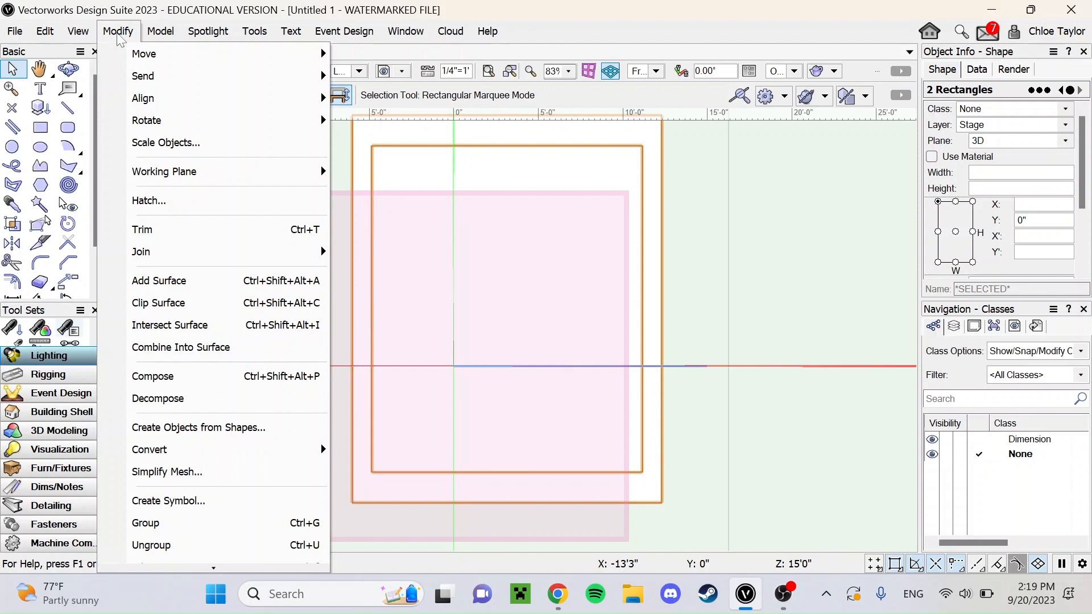
{"action": "left_click", "coordinate": [162, 303]}
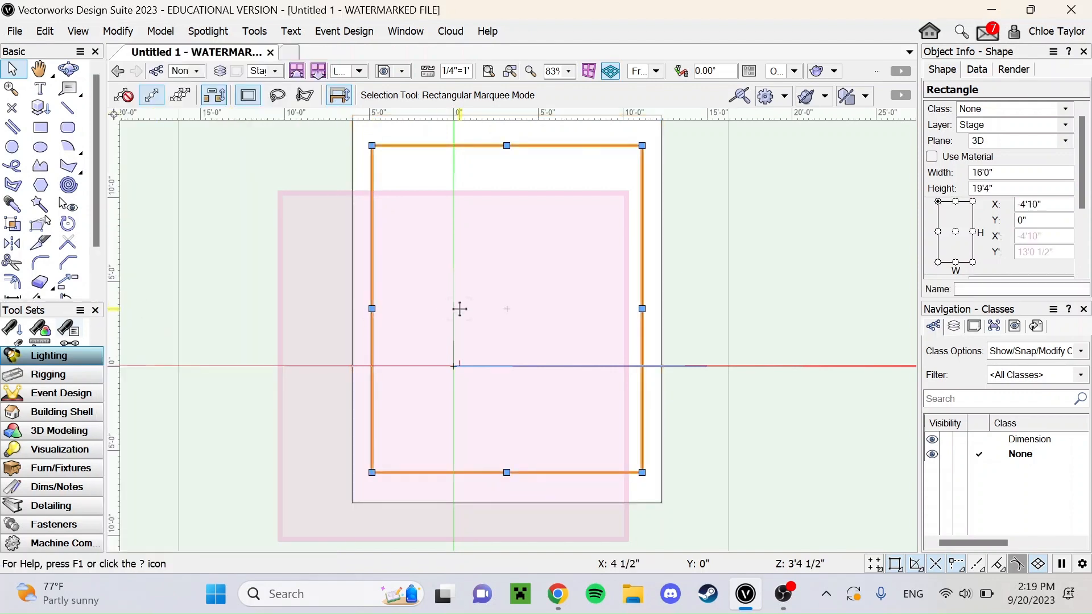
{"action": "key", "text": "Escape"}
{"action": "scroll", "coordinate": [281, 294], "scroll_direction": "down", "scroll_amount": 2}
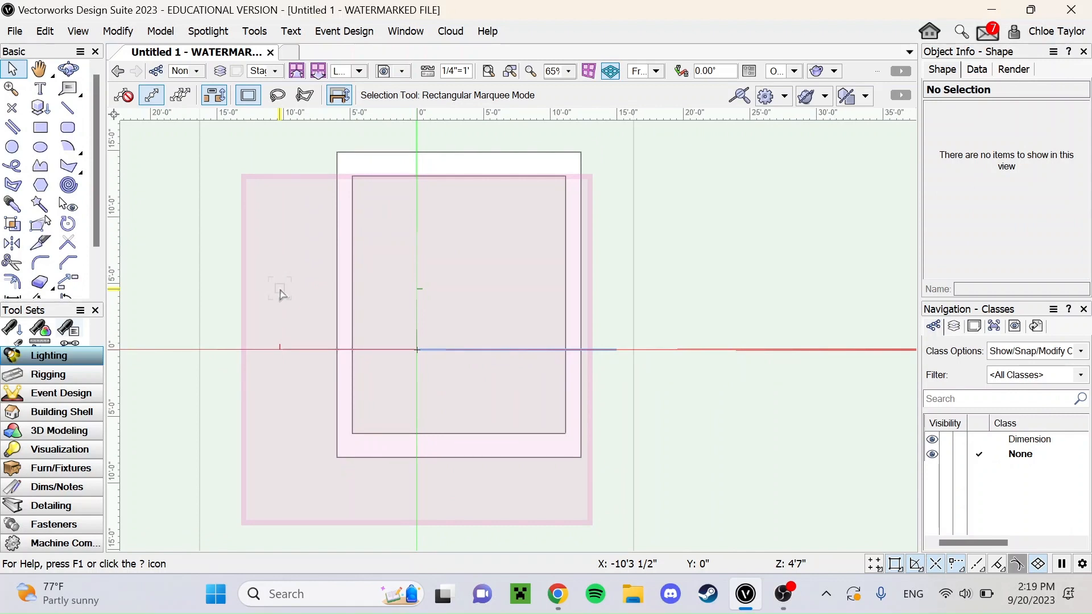
Extrude the rectangular frame by 1'0"
{"action": "left_click", "coordinate": [356, 176]}
{"action": "left_click", "coordinate": [118, 31]}
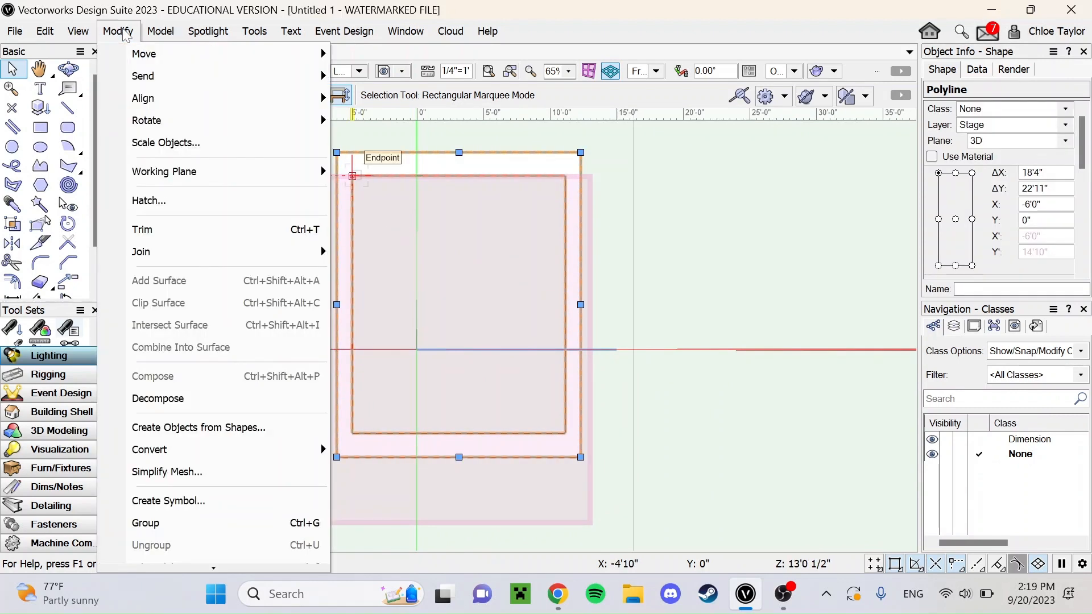
{"action": "mouse_move", "coordinate": [160, 30]}
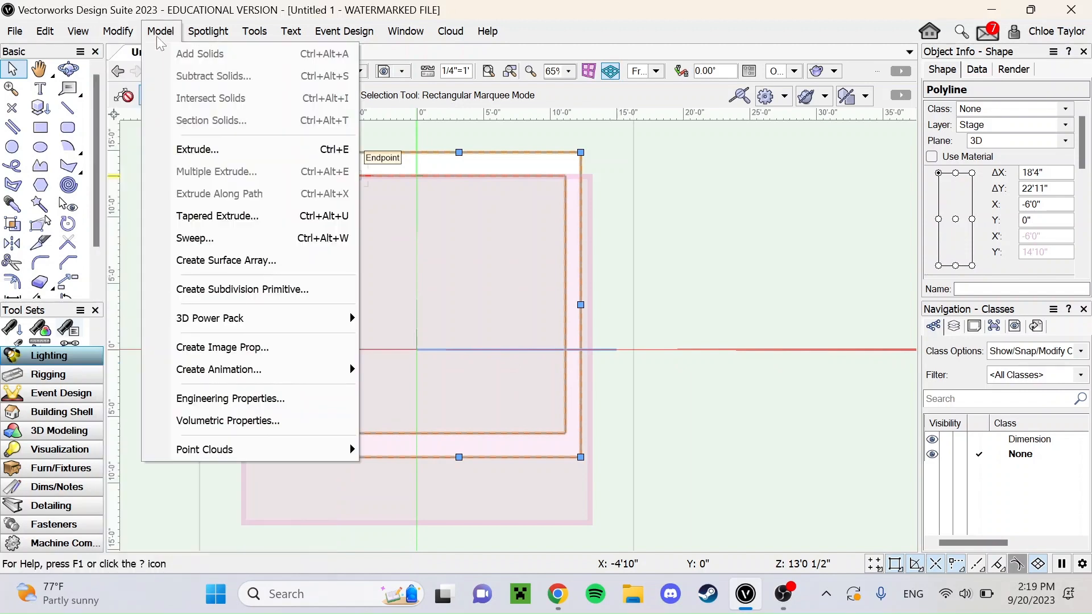
{"action": "left_click", "coordinate": [171, 149]}
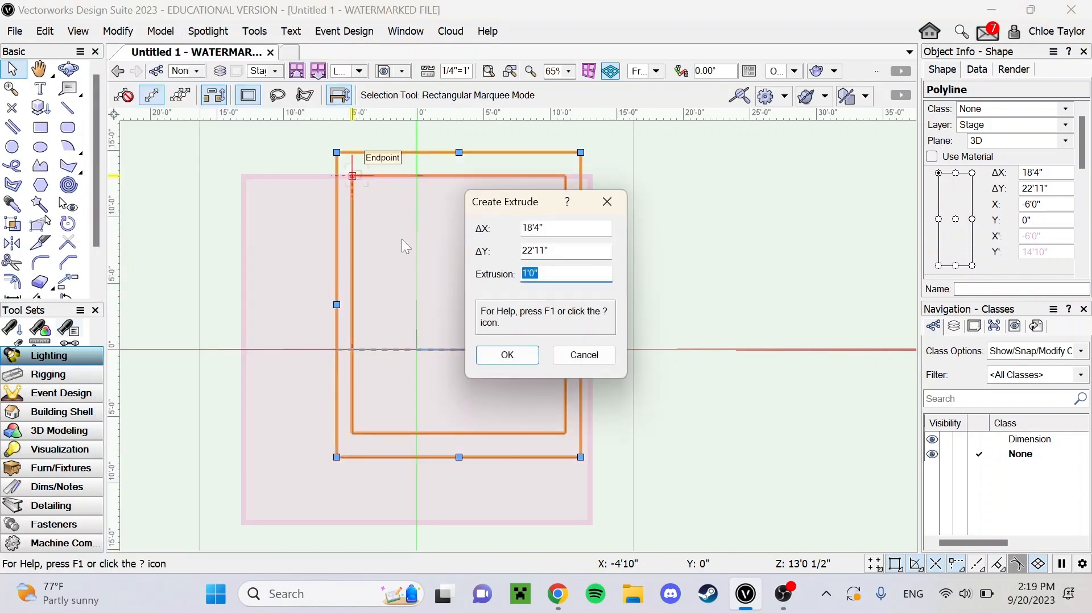
{"action": "key", "text": "Return"}
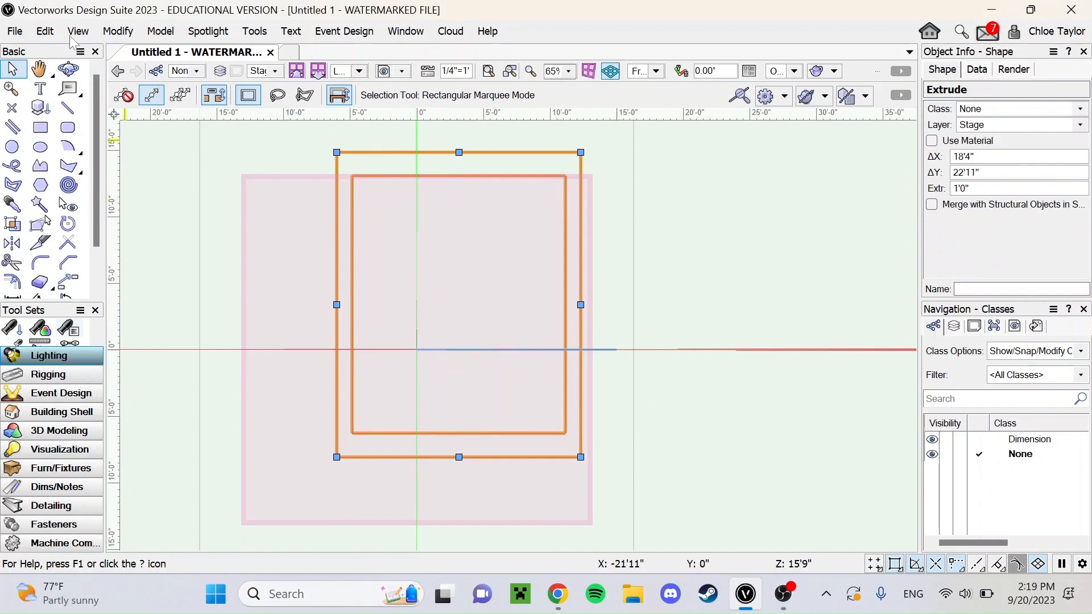
Orbit around the extruded frame to inspect it from an angle
{"action": "left_click", "coordinate": [67, 79]}
{"action": "mouse_move", "coordinate": [192, 267]}
{"action": "left_mouse_down"}
{"action": "mouse_move", "coordinate": [237, 288]}
{"action": "mouse_move", "coordinate": [482, 307]}
{"action": "mouse_move", "coordinate": [533, 298]}
{"action": "mouse_move", "coordinate": [404, 268]}
{"action": "mouse_move", "coordinate": [229, 268]}
{"action": "mouse_move", "coordinate": [134, 292]}
{"action": "mouse_move", "coordinate": [298, 340]}
{"action": "mouse_move", "coordinate": [592, 347]}
{"action": "mouse_move", "coordinate": [640, 302]}
{"action": "mouse_move", "coordinate": [280, 319]}
{"action": "mouse_move", "coordinate": [506, 402]}
{"action": "mouse_move", "coordinate": [490, 221]}
{"action": "mouse_move", "coordinate": [230, 305]}
{"action": "mouse_move", "coordinate": [141, 278]}
{"action": "mouse_move", "coordinate": [183, 251]}
{"action": "left_mouse_up"}
{"action": "left_click_drag", "start_coordinate": [302, 258], "coordinate": [286, 237]}
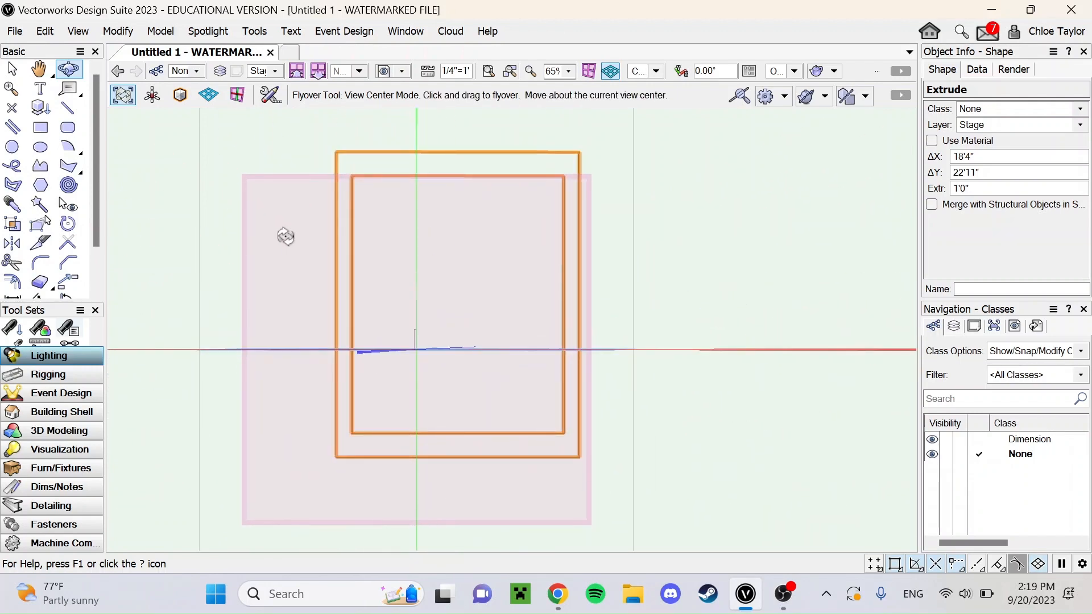
Delete the extruded frame, and switch to the Top/Plan view
{"action": "key", "text": "Delete"}
{"action": "left_click", "coordinate": [640, 71]}
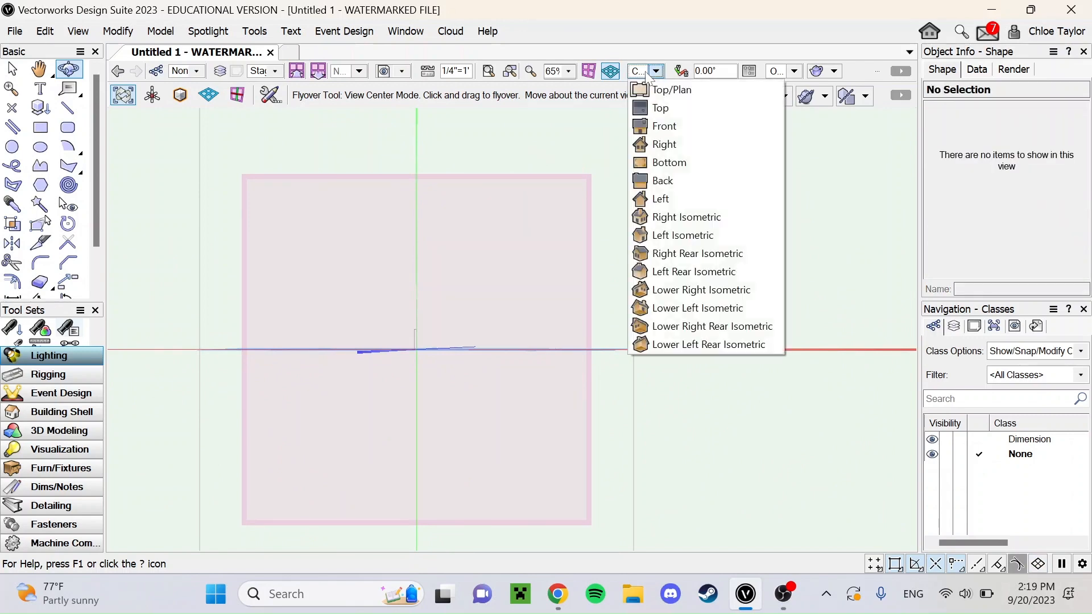
{"action": "left_click", "coordinate": [654, 88]}
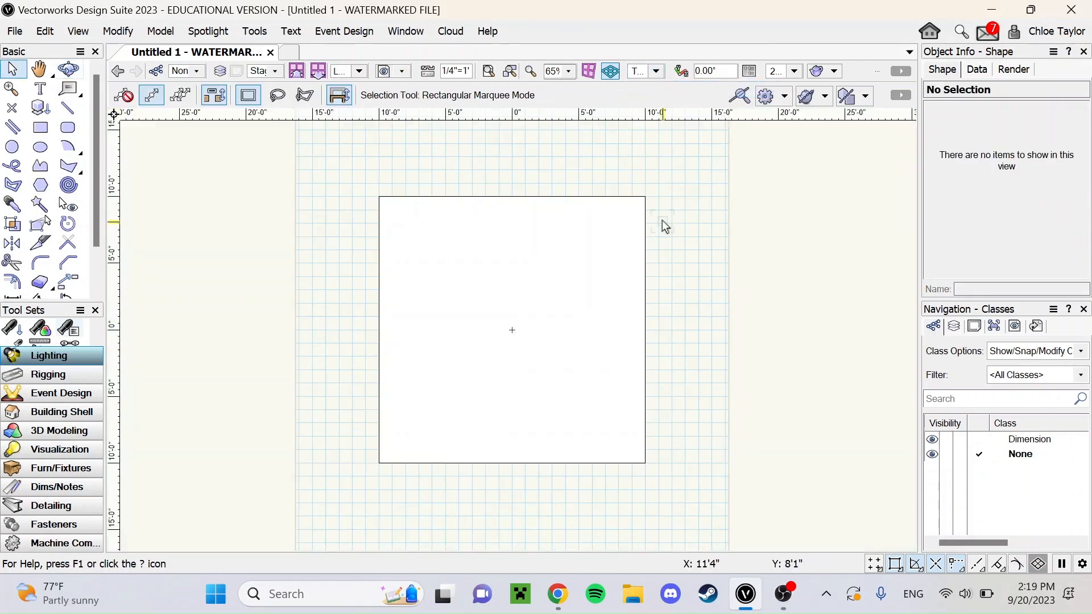